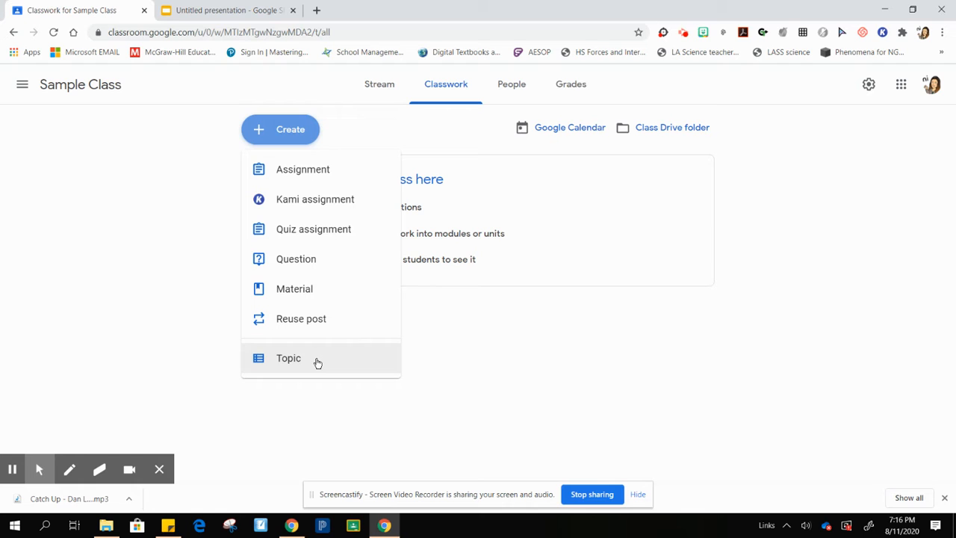
- Start a new assignment and attach the "Identifying Lab Hazards" Google Slides file from Google Drive
click(300, 171)
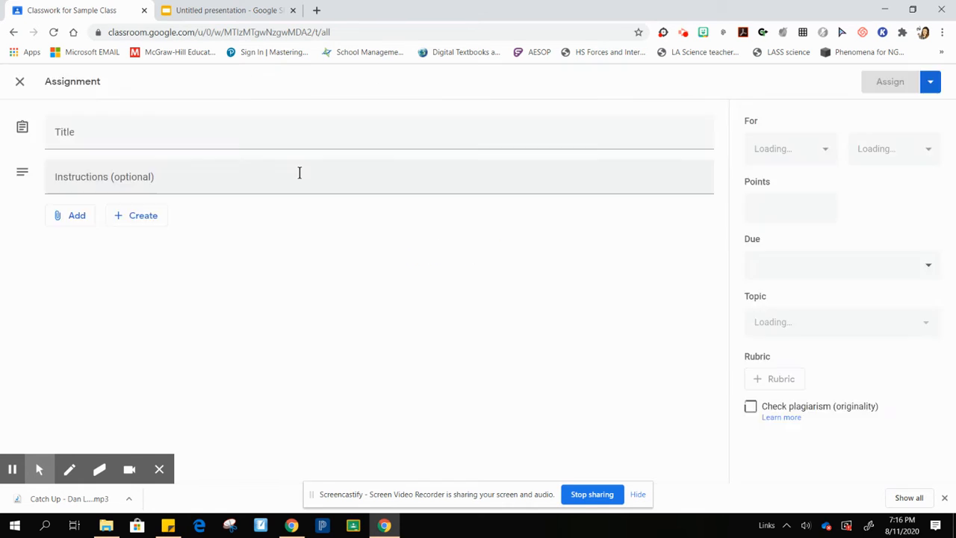
click(78, 262)
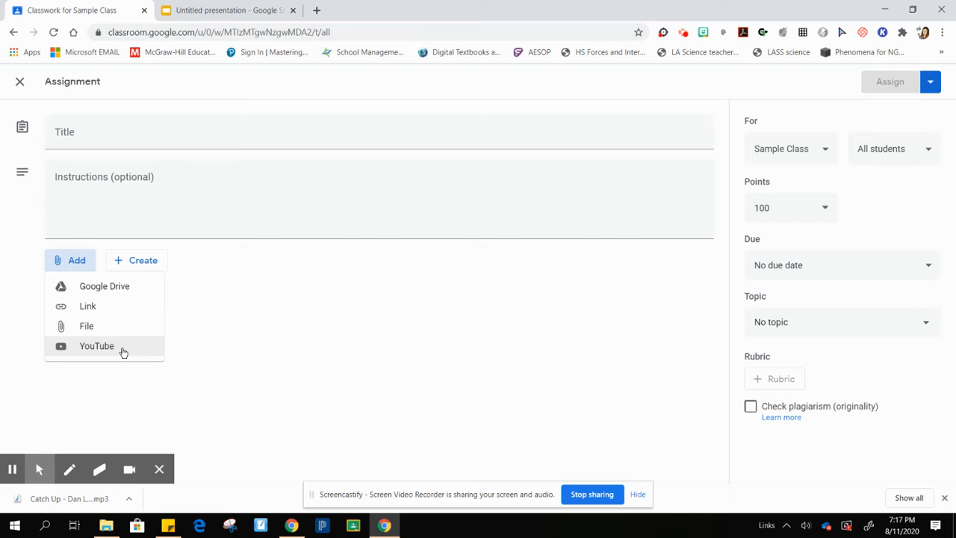
click(142, 263)
click(142, 263)
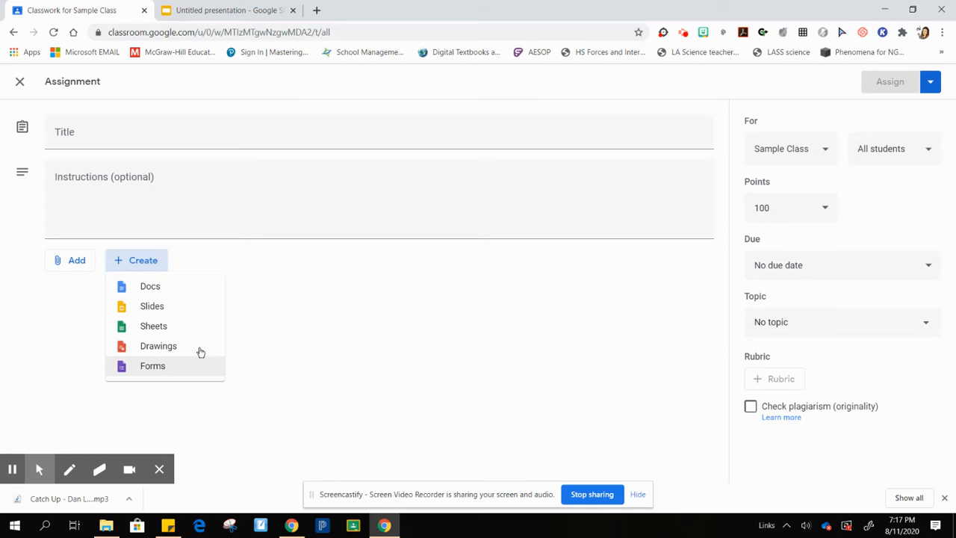
click(301, 303)
click(77, 263)
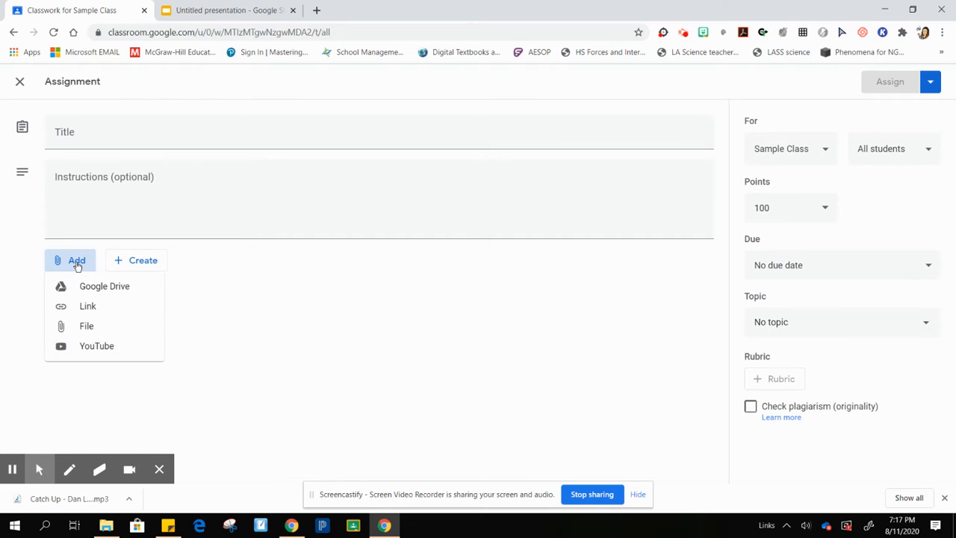
click(100, 287)
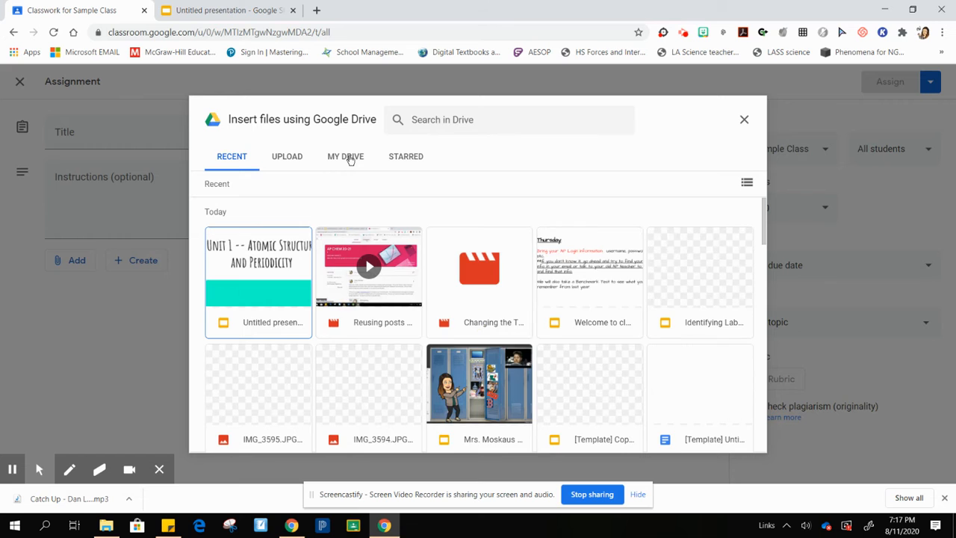
double_click(725, 280)
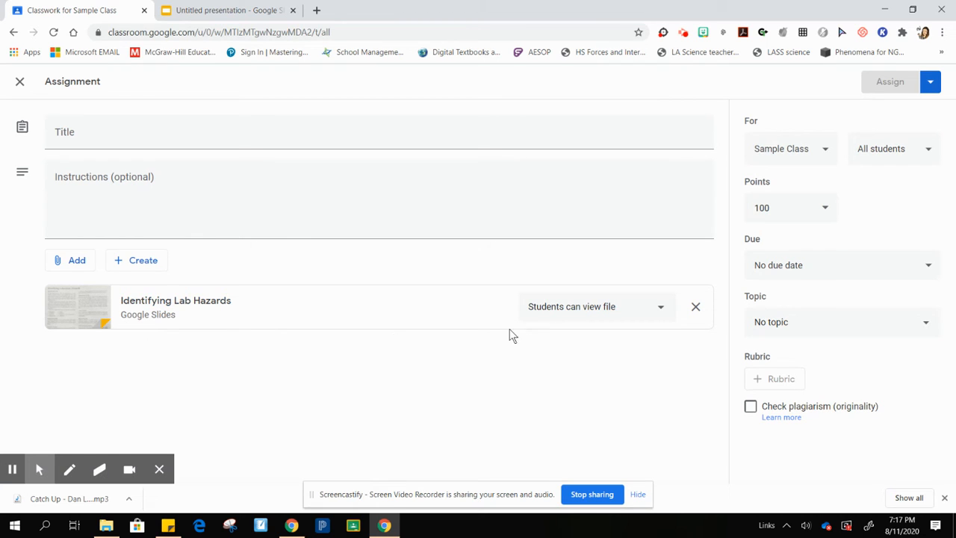
- Set the attached slides to make a copy for each student and title the assignment "Identifying Lab Hazards"
click(662, 311)
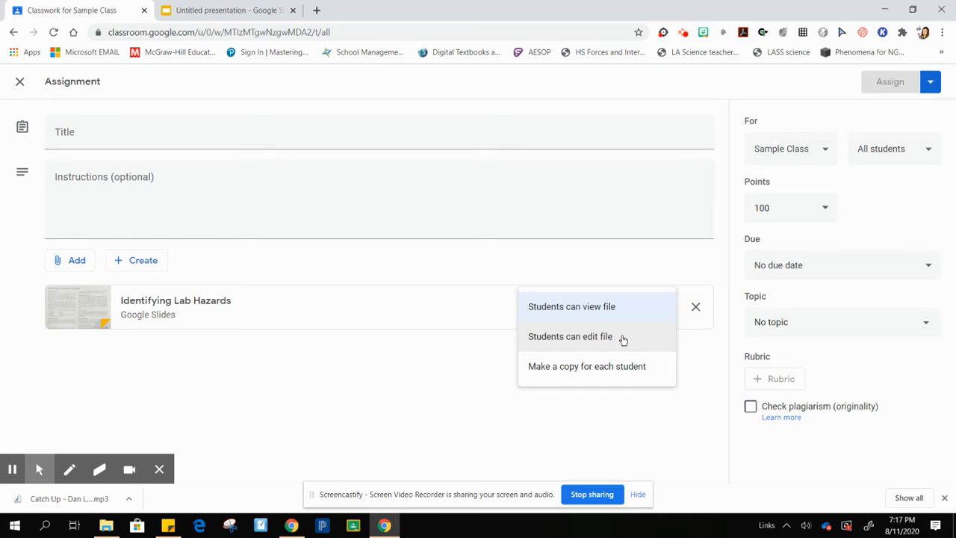
click(661, 375)
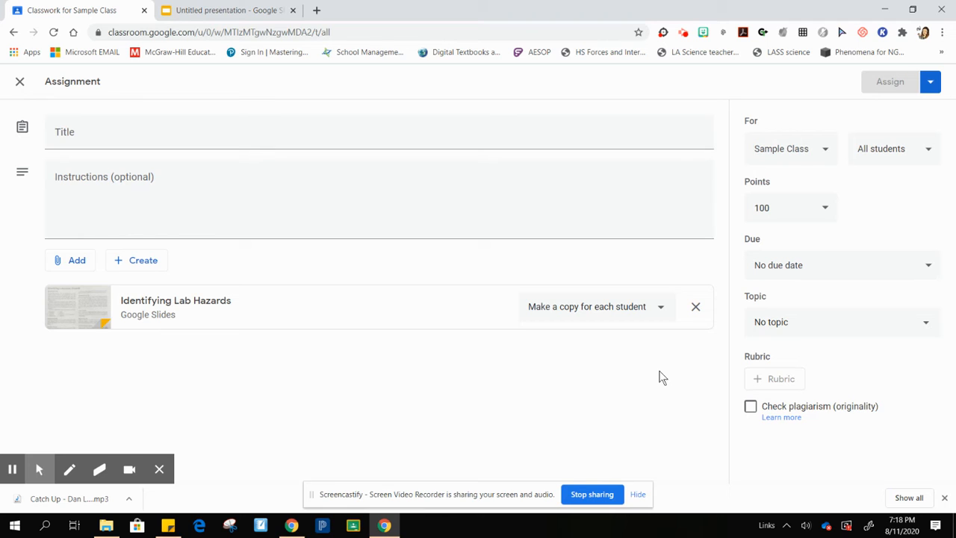
click(69, 134)
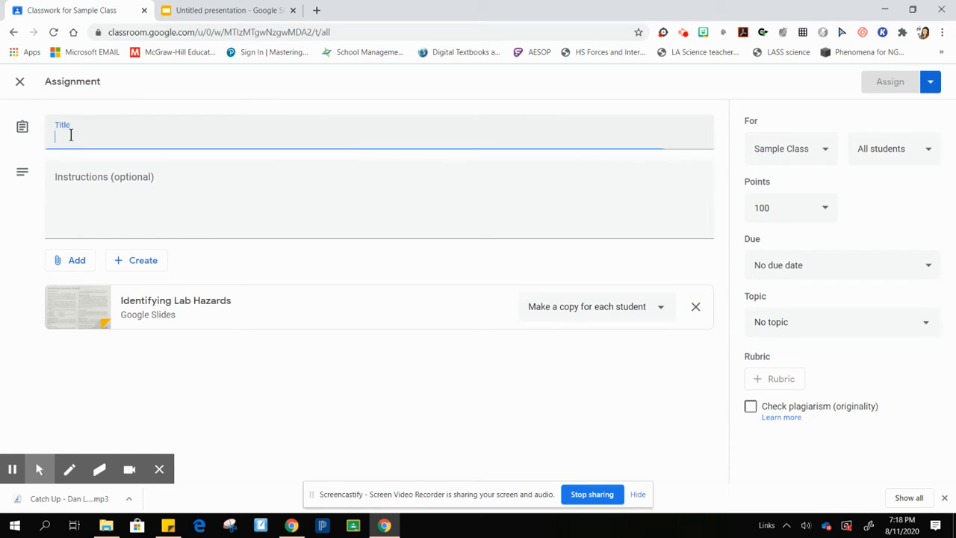
text(Identifyi)
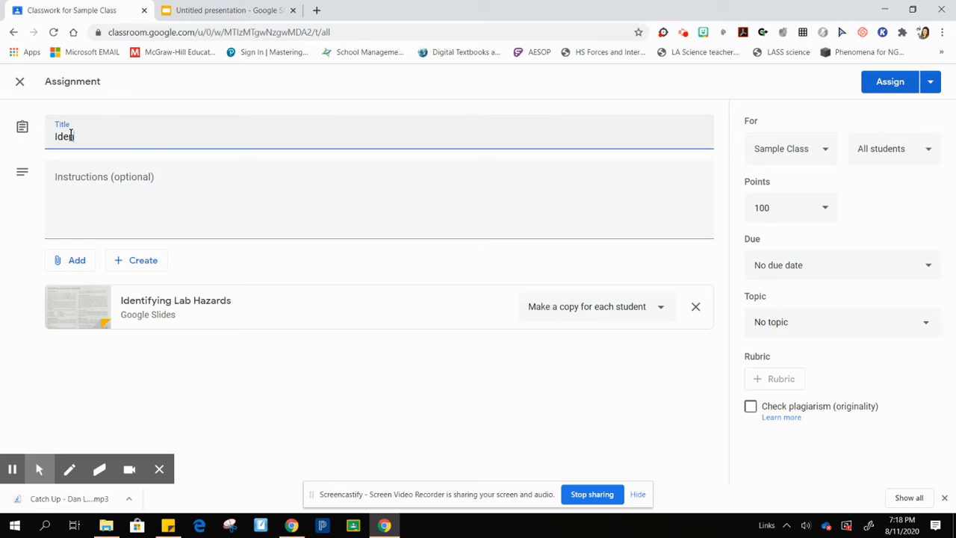
text(ng Lab Hazards)
click(103, 186)
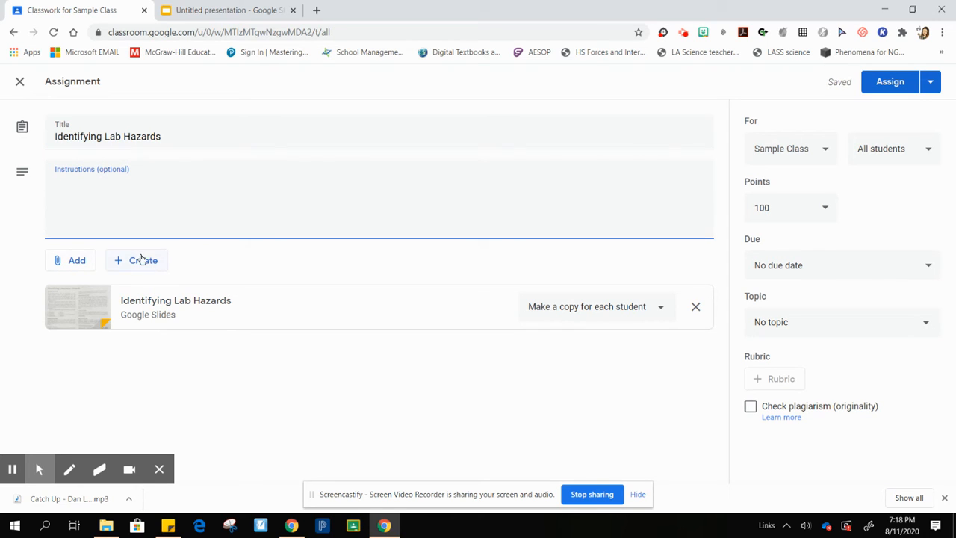
click(825, 154)
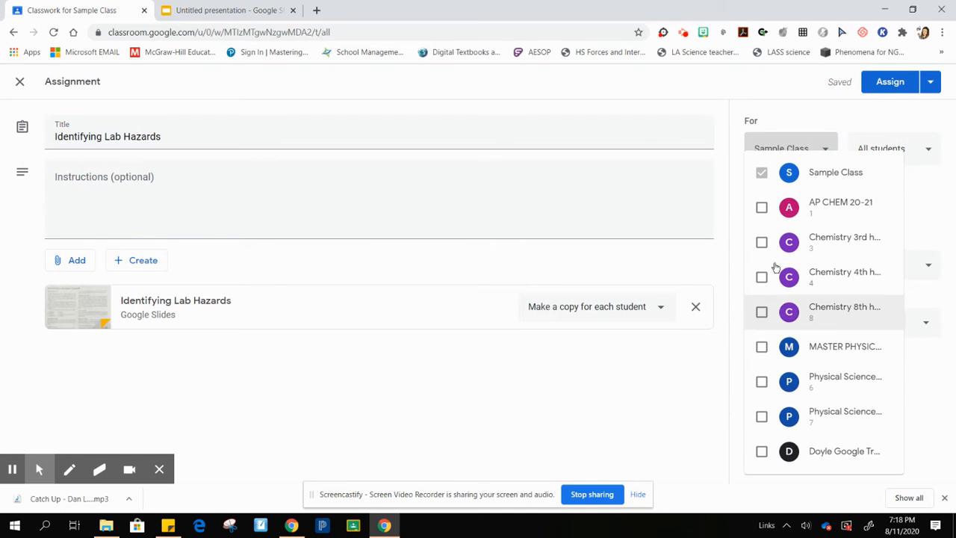
click(689, 392)
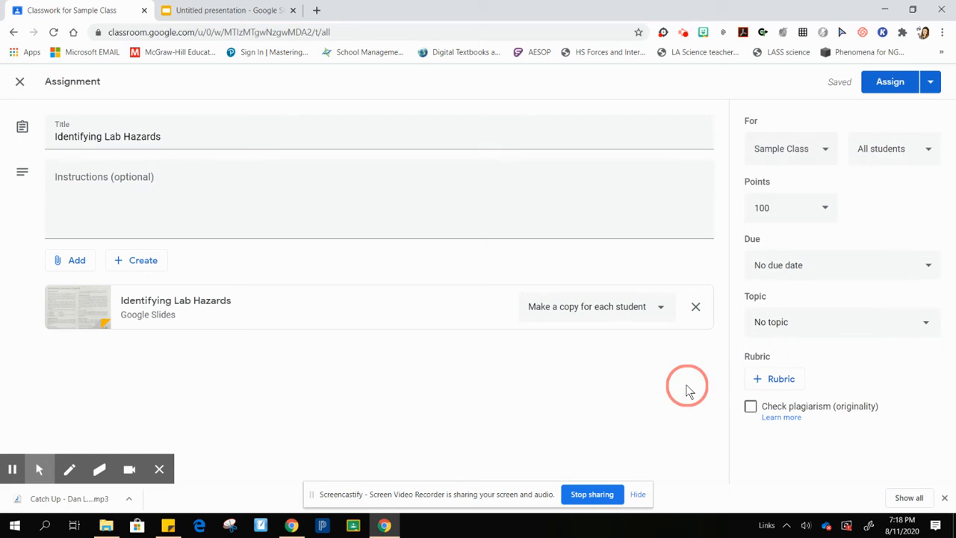
click(925, 153)
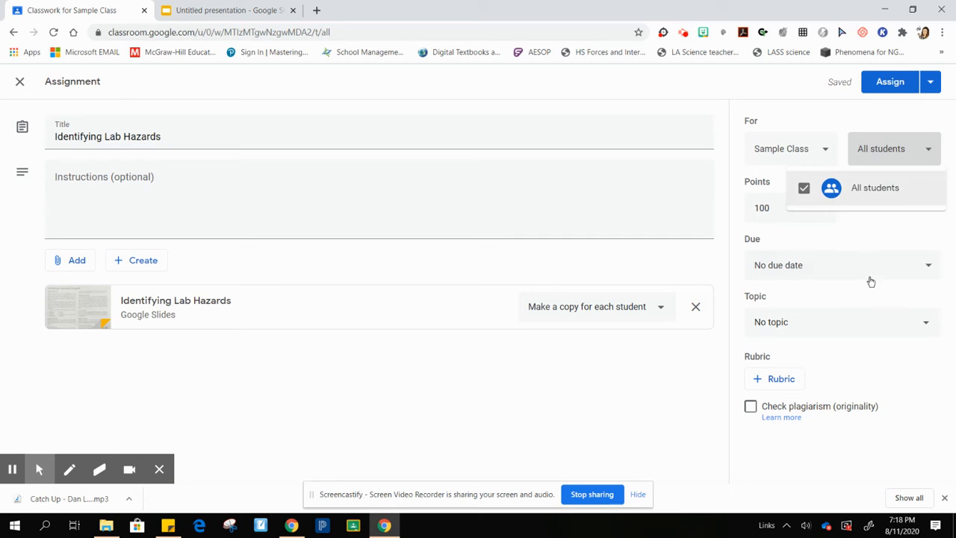
click(804, 190)
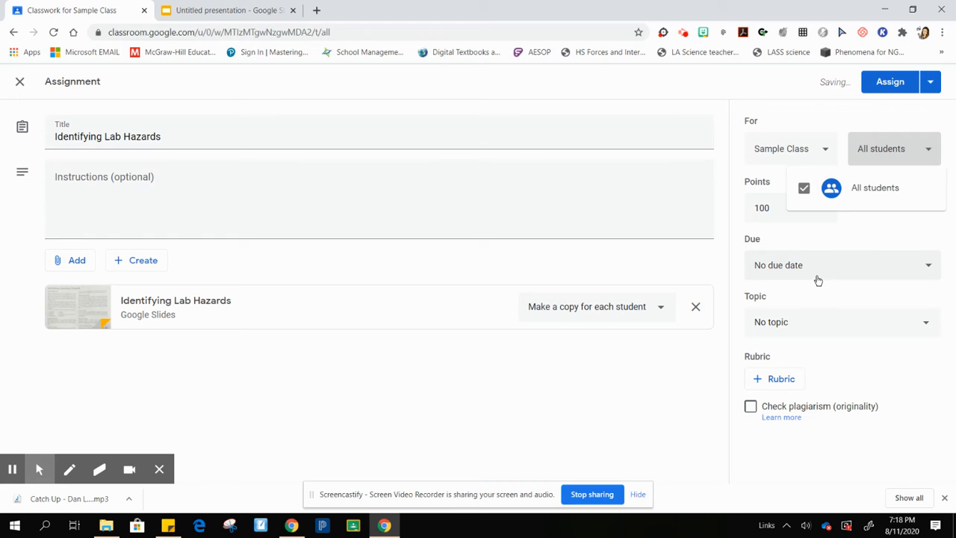
click(876, 223)
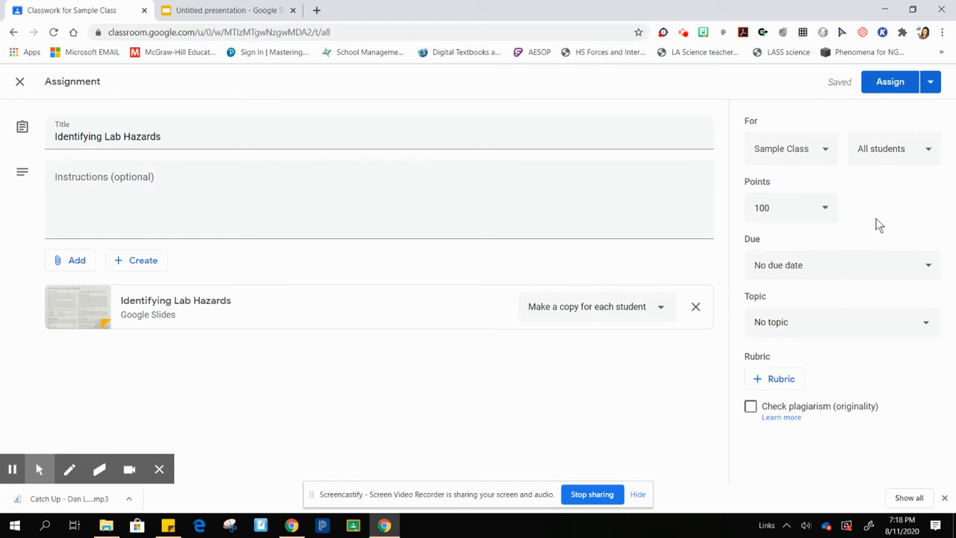
- Set the assignment's points to 10 and its due date to Aug 13, 2020
click(785, 211)
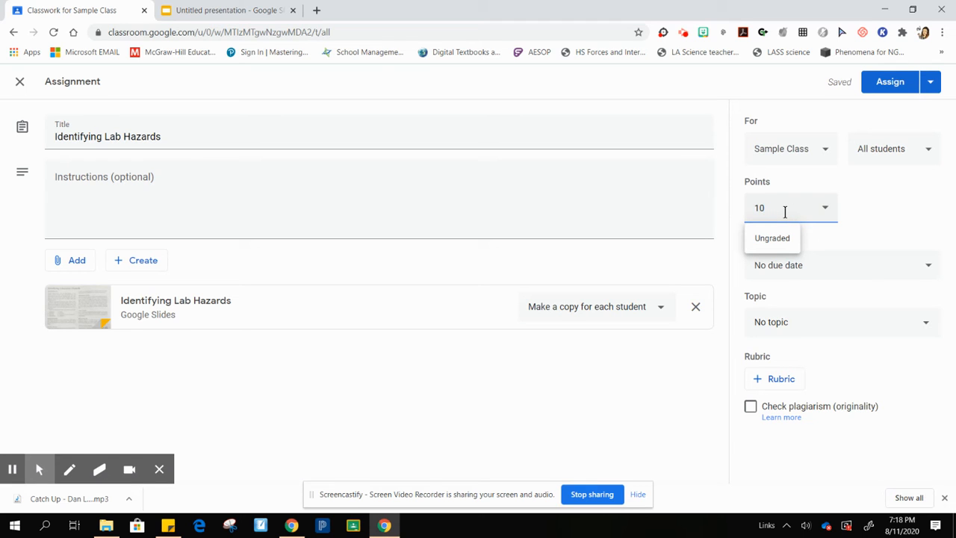
click(832, 272)
click(843, 329)
click(853, 411)
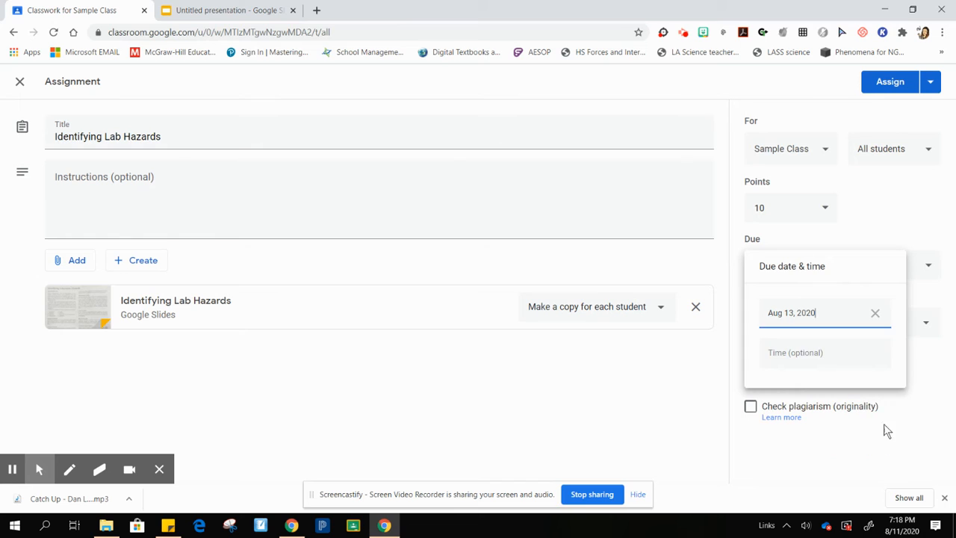
click(900, 437)
- Create a new topic named "Lab Safety" for the assignment
click(867, 326)
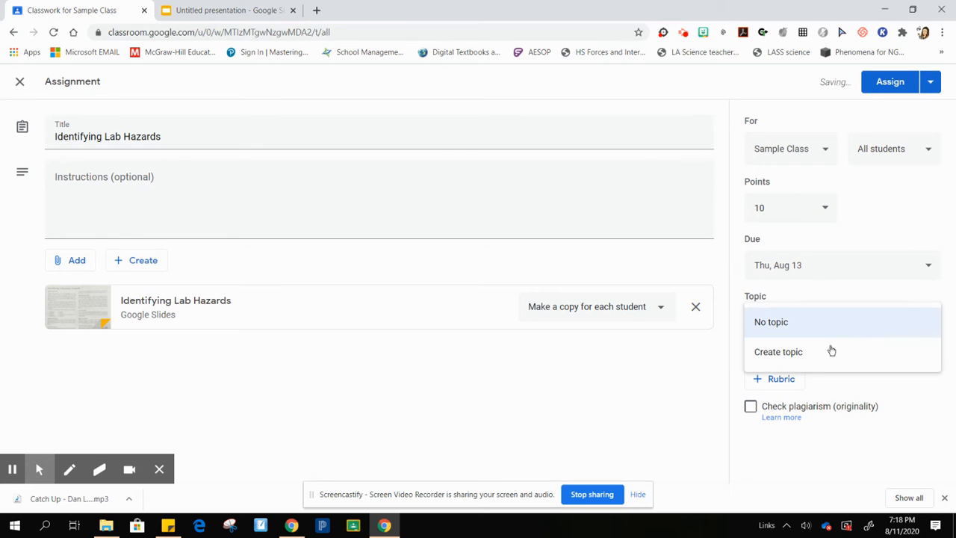
click(803, 361)
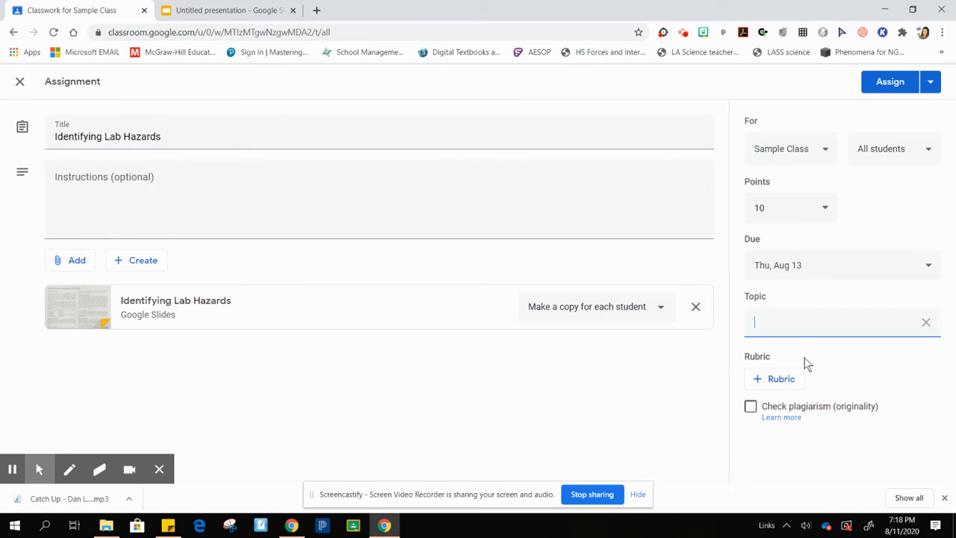
text(Lab Safety)
click(856, 366)
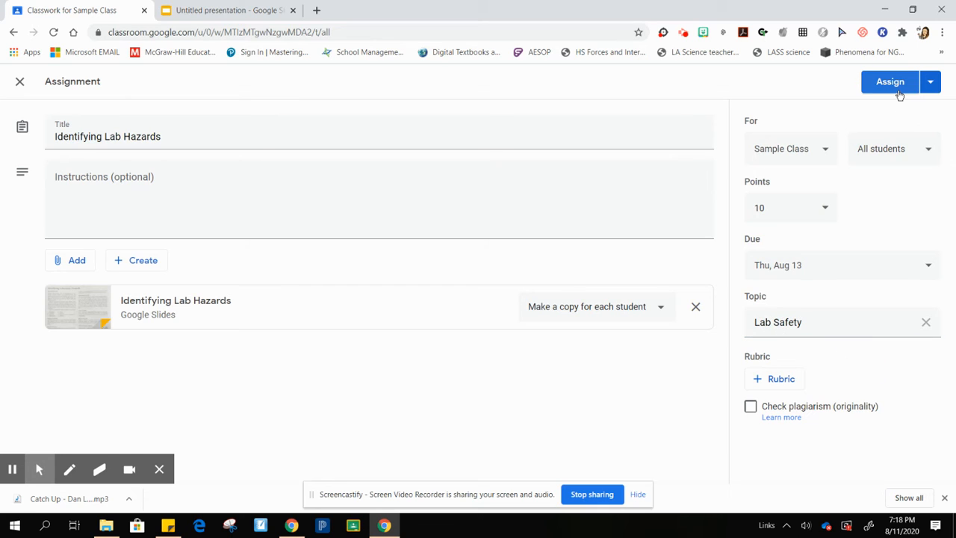
- Assign the lab hazards assignment to the class immediately and expand its entry under the Lab Safety topic
click(931, 85)
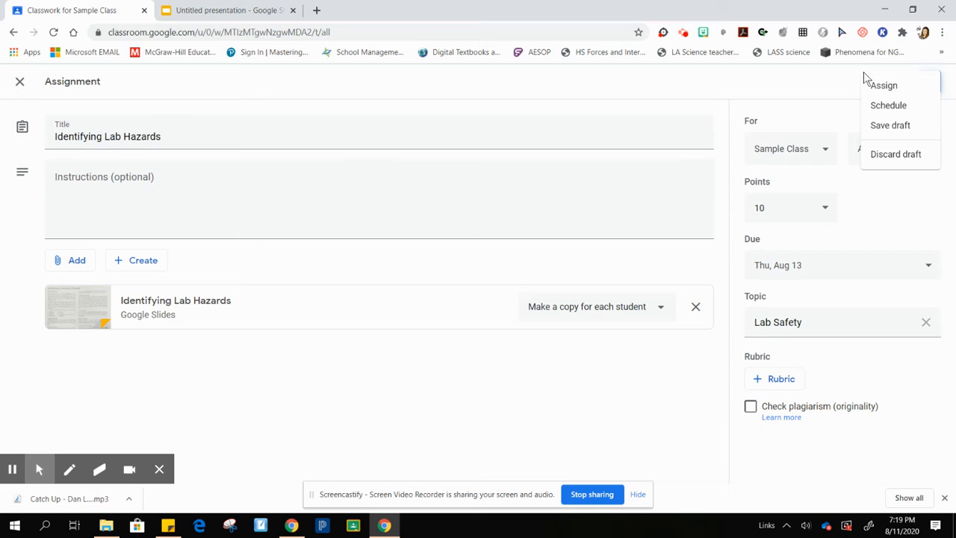
click(896, 88)
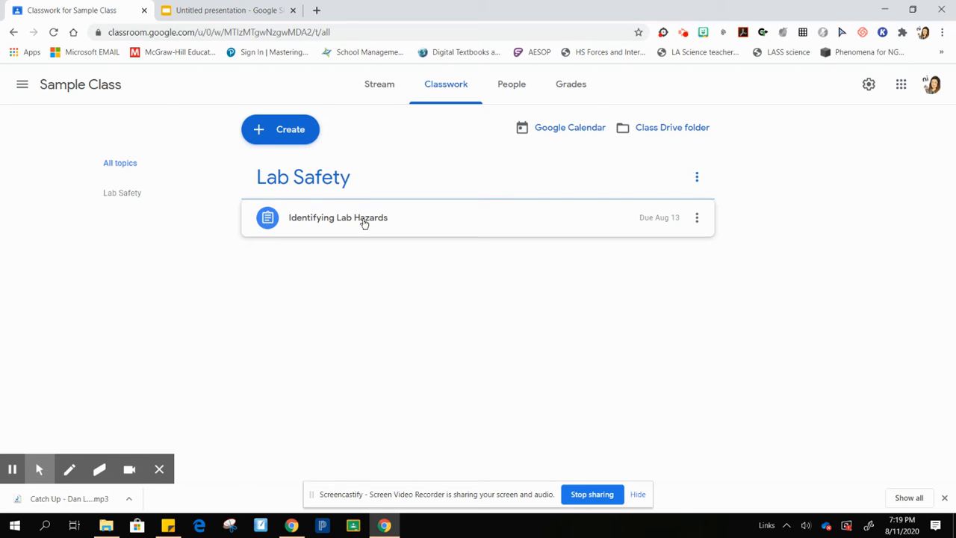
click(402, 222)
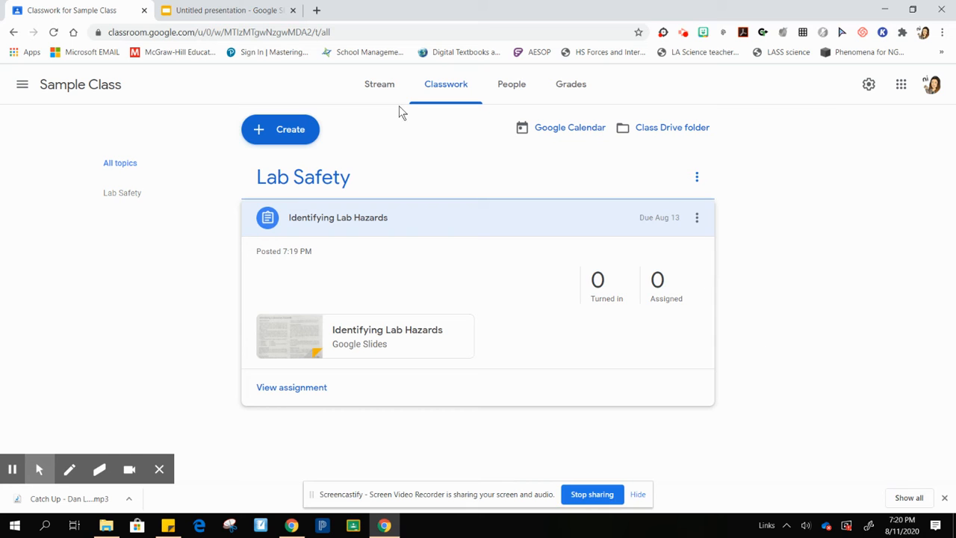
click(299, 130)
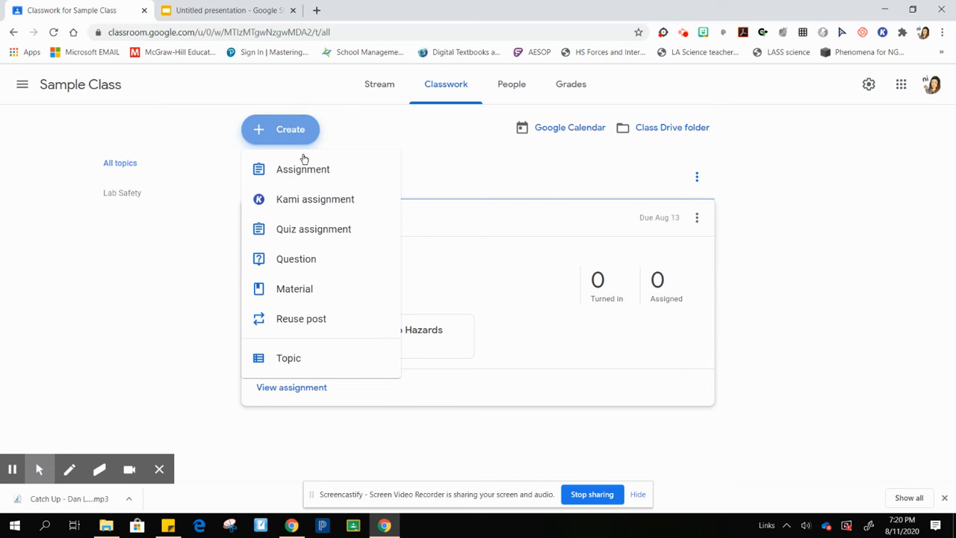
click(316, 231)
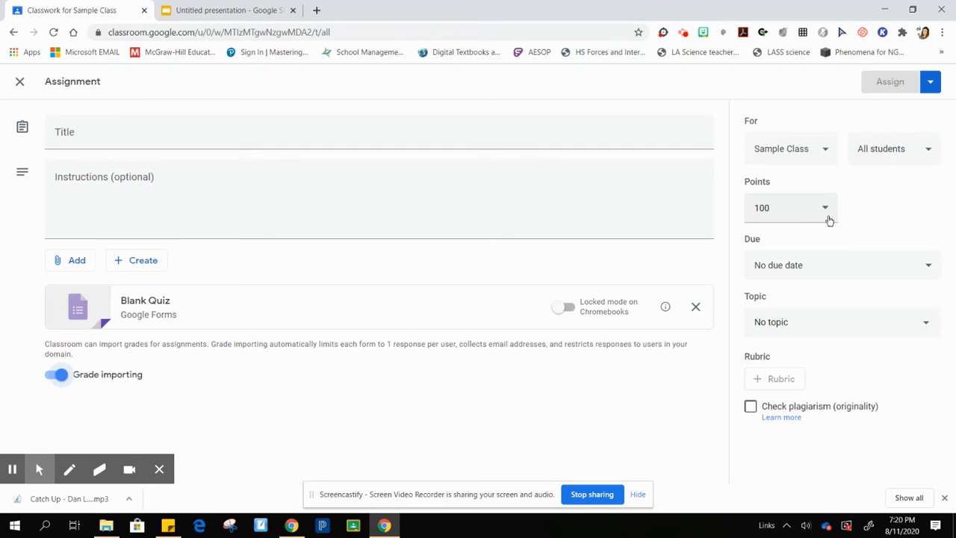
click(832, 331)
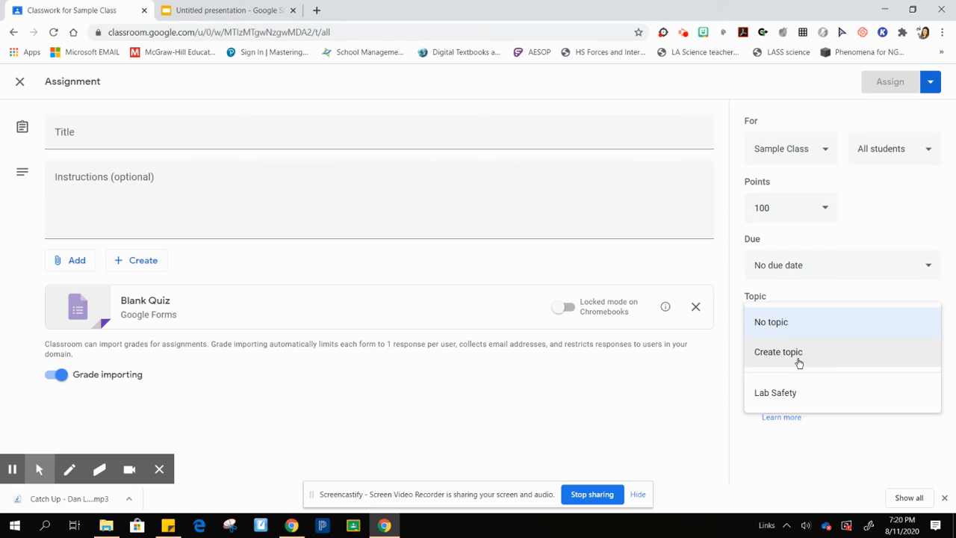
click(679, 390)
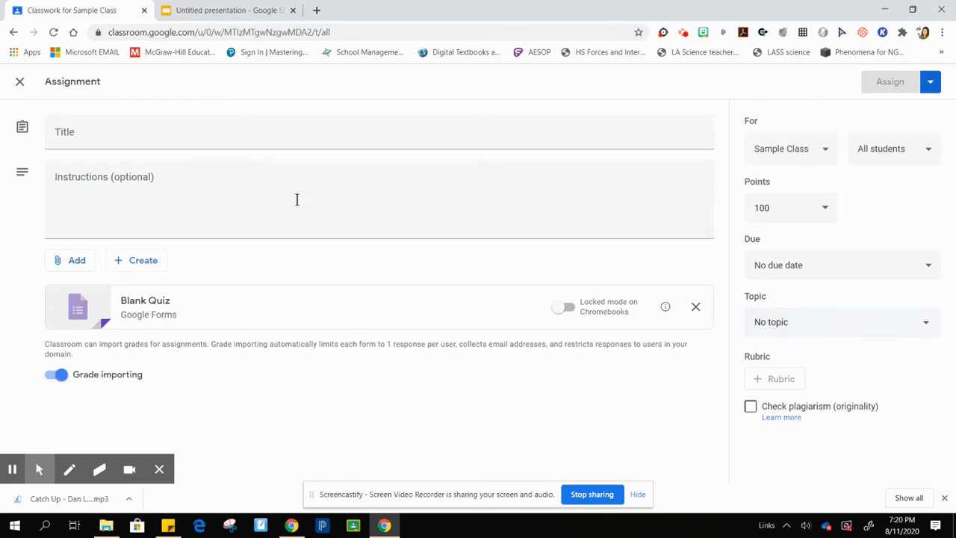
click(20, 82)
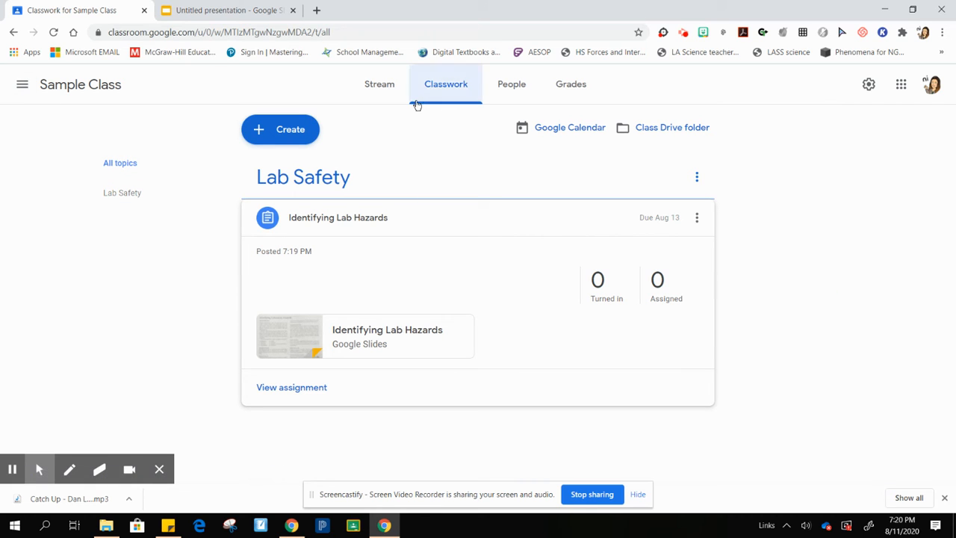
- Start a short-answer question reading "What are your opinions on climate change? Justify your stance." and allow students to edit their answers
click(302, 131)
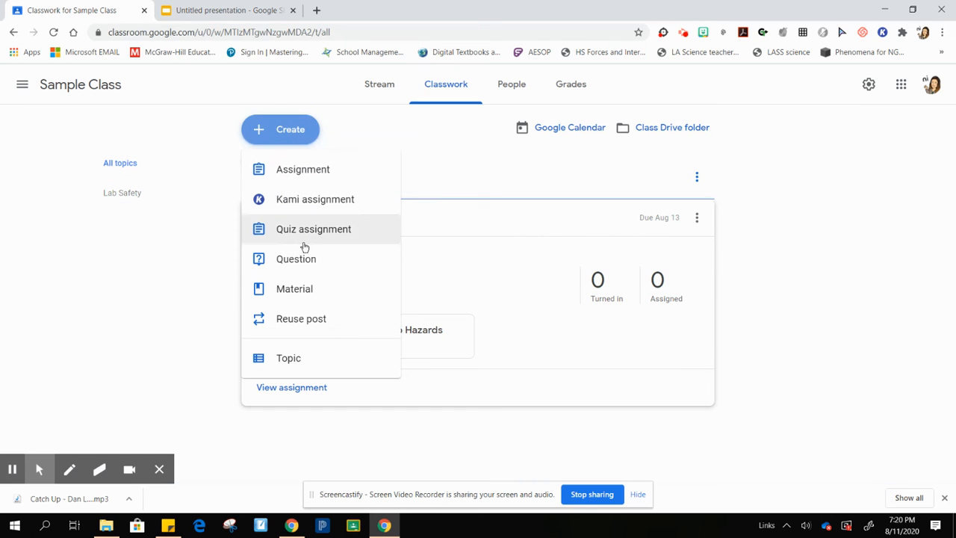
click(299, 262)
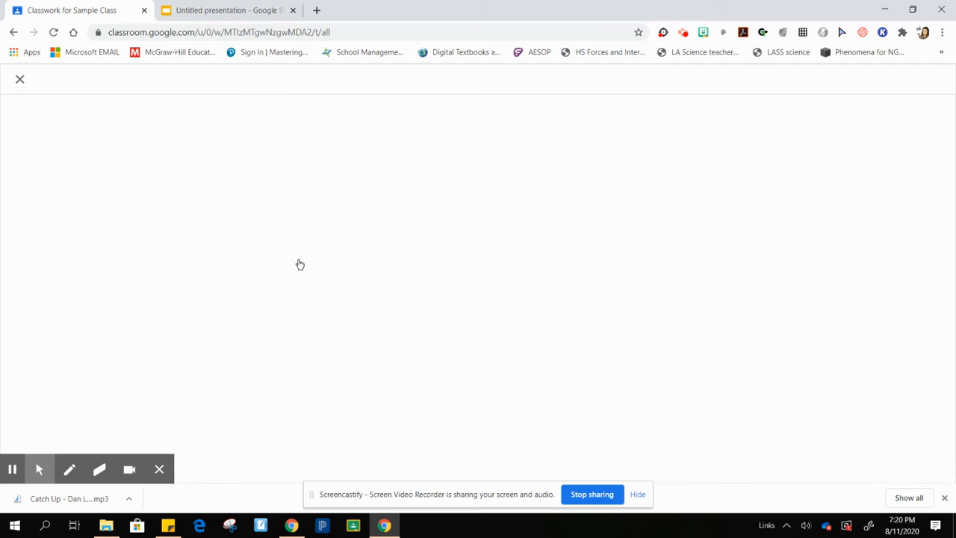
click(220, 136)
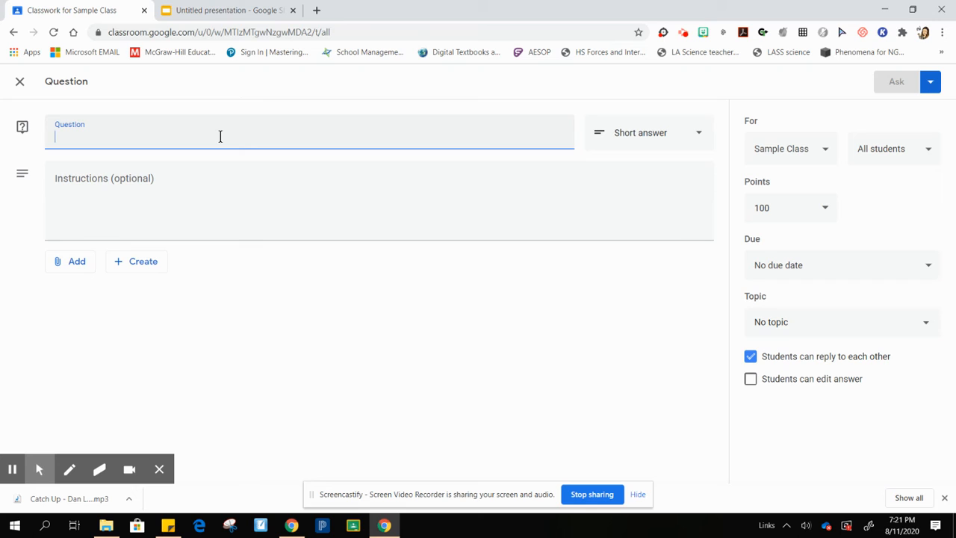
text(What are your opinions on climate change)
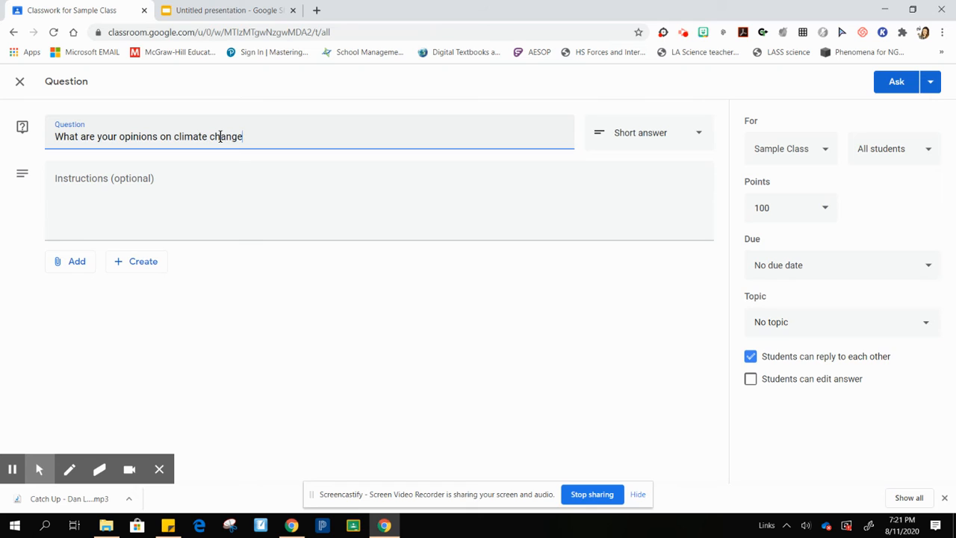
text(? Justify your stance.)
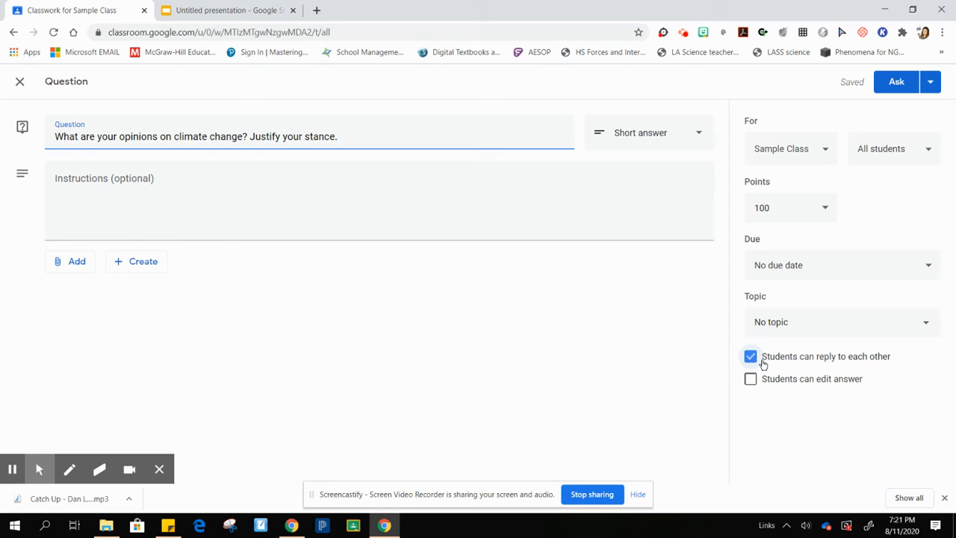
click(751, 381)
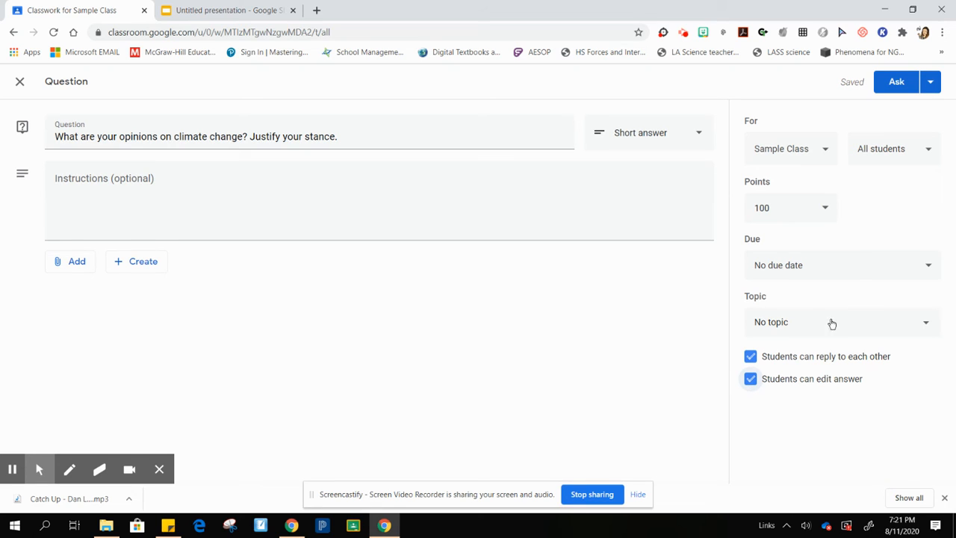
- Examine the question's answer types and the search and URL options for attaching a YouTube video, without attaching one
click(697, 136)
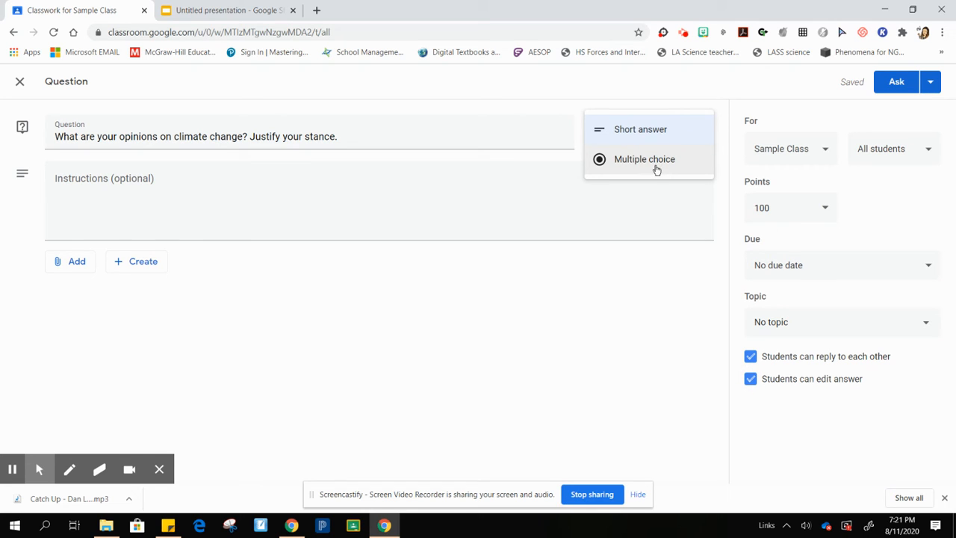
click(316, 269)
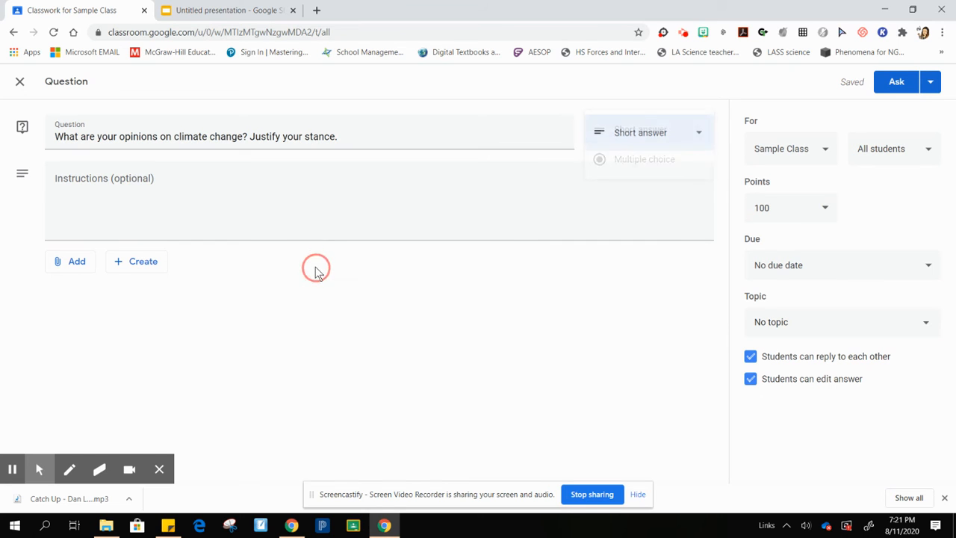
click(78, 263)
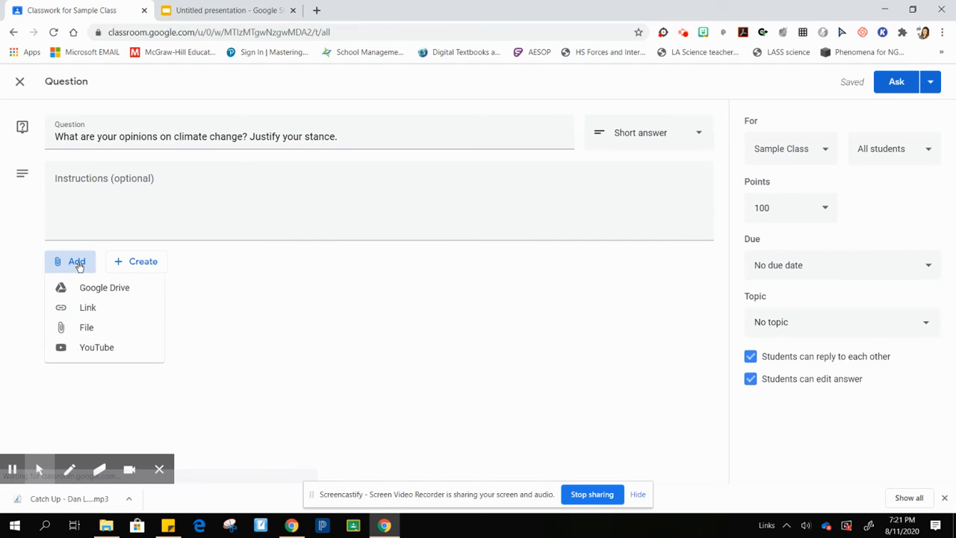
click(97, 347)
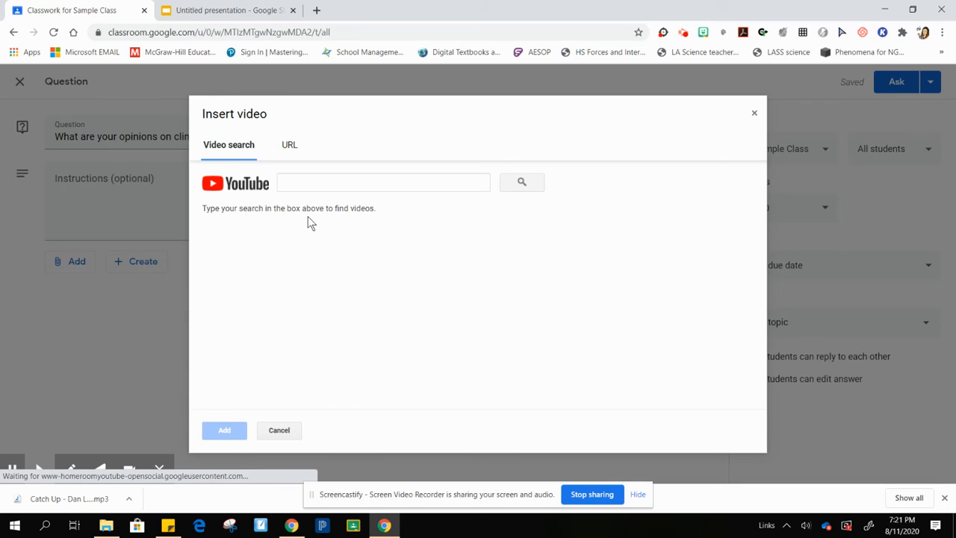
click(289, 145)
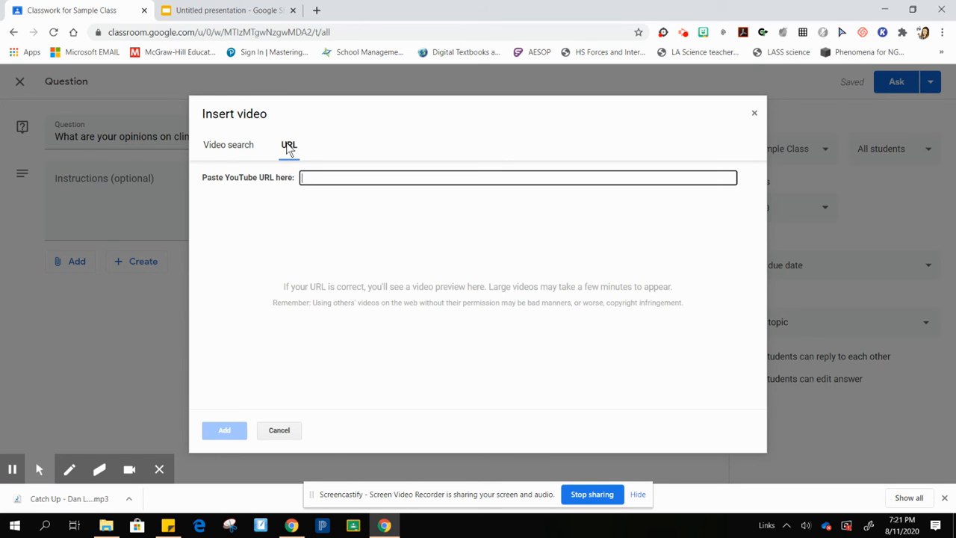
click(240, 148)
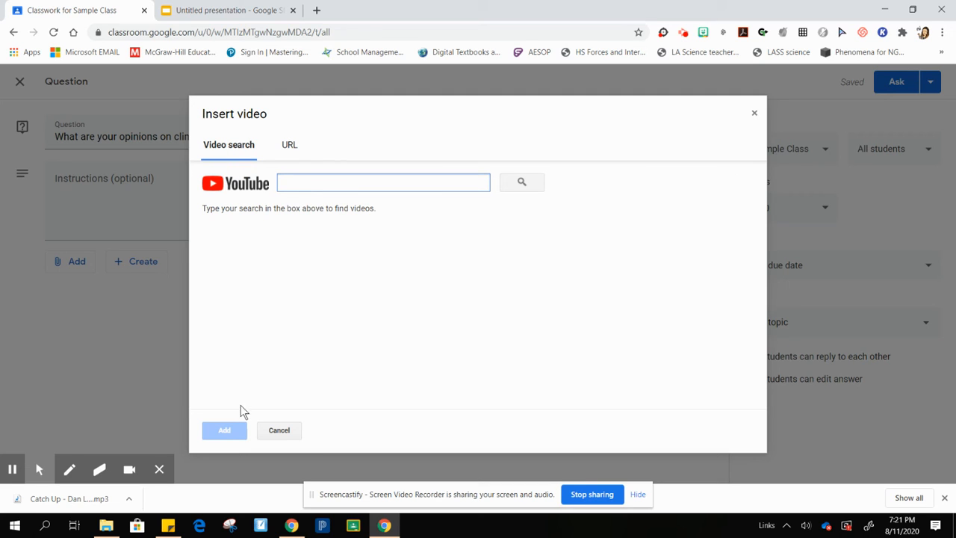
click(145, 385)
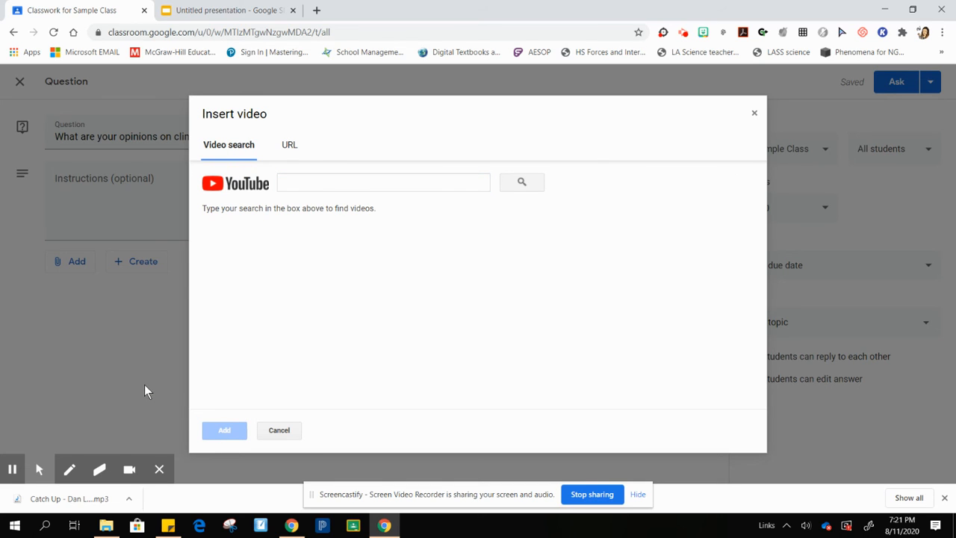
click(278, 431)
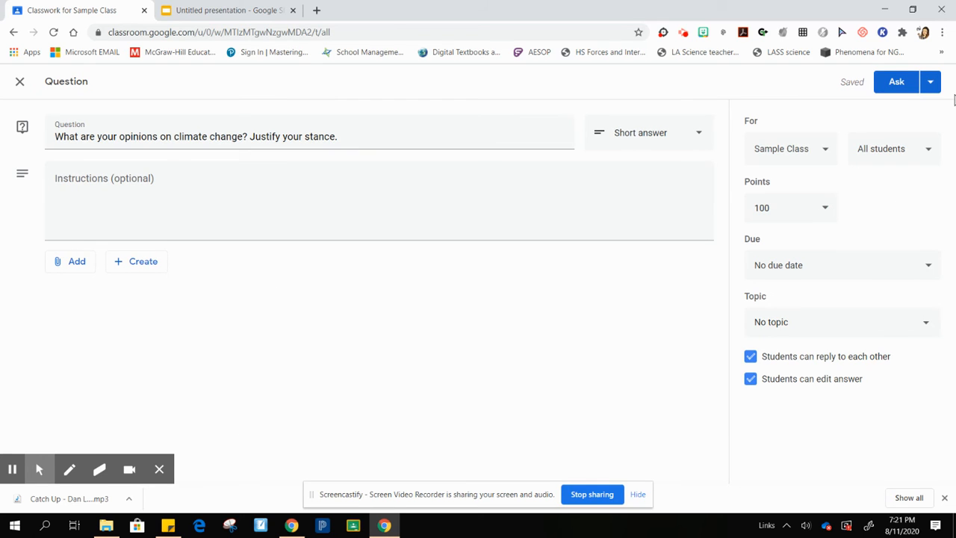
- Check the posting options and post the climate change question to the class immediately
click(931, 88)
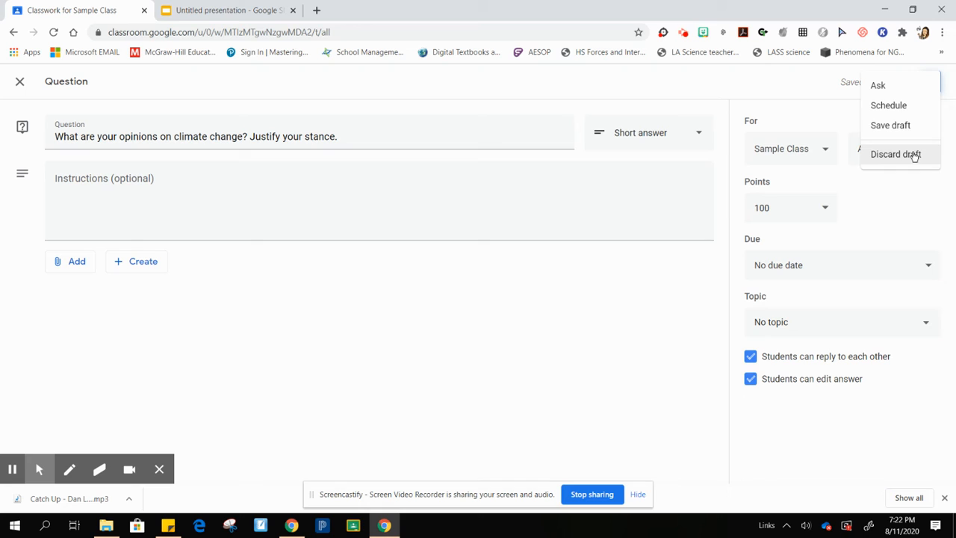
click(792, 104)
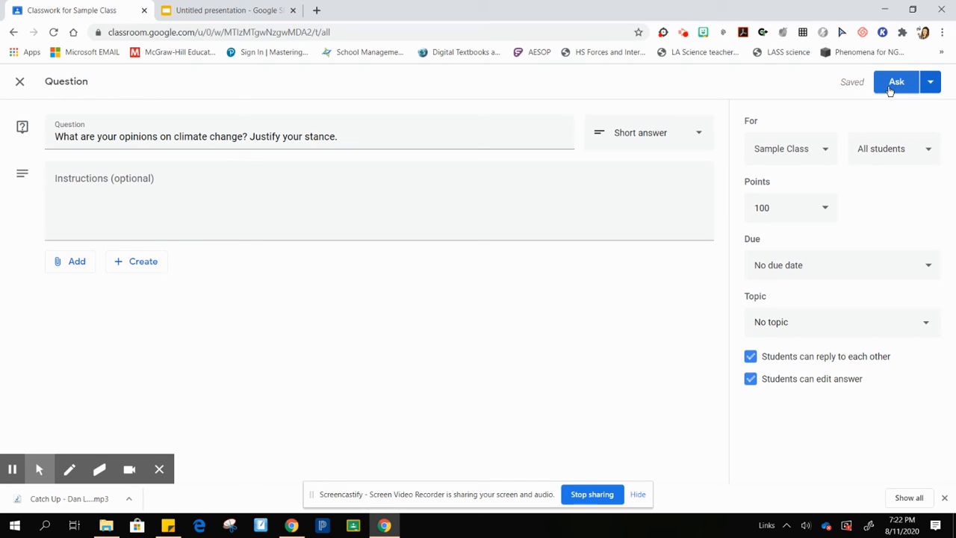
click(894, 84)
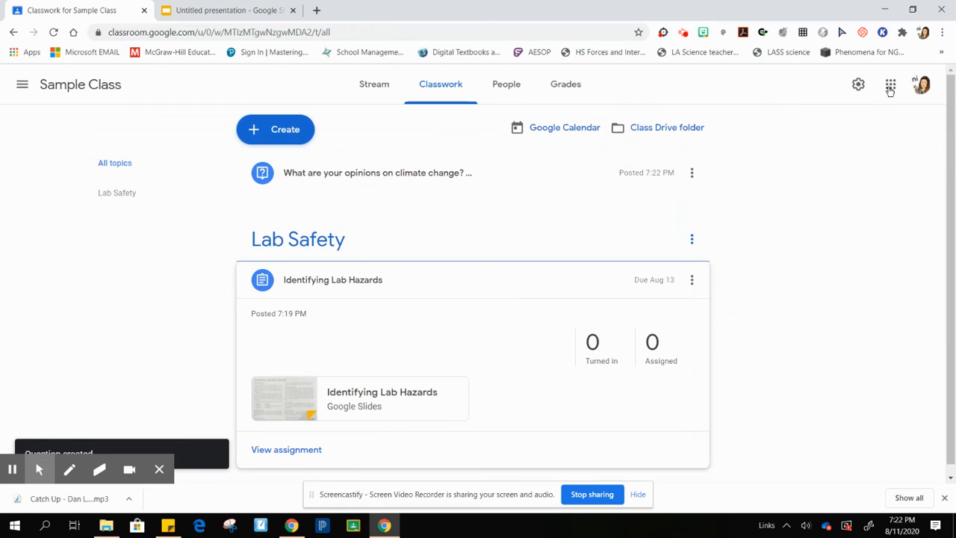
click(274, 133)
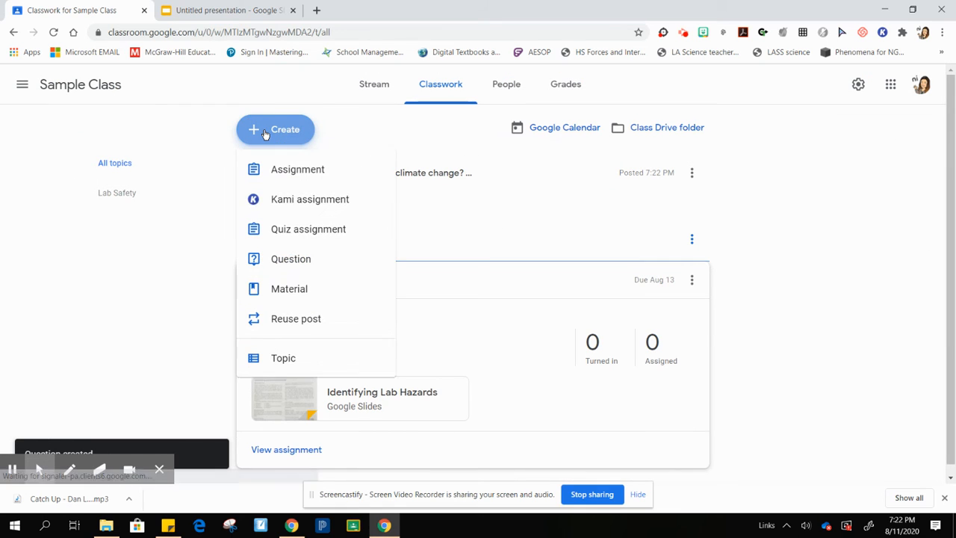
click(323, 295)
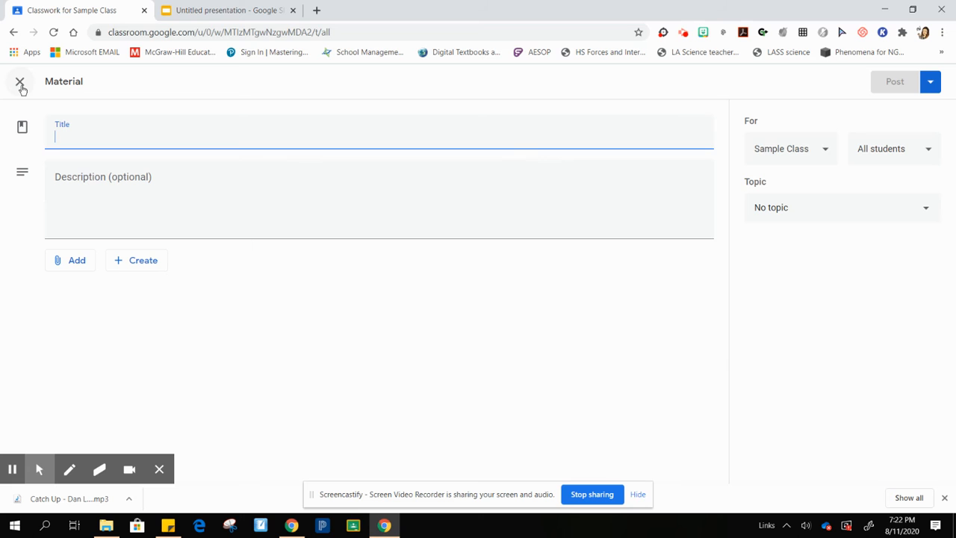
click(21, 84)
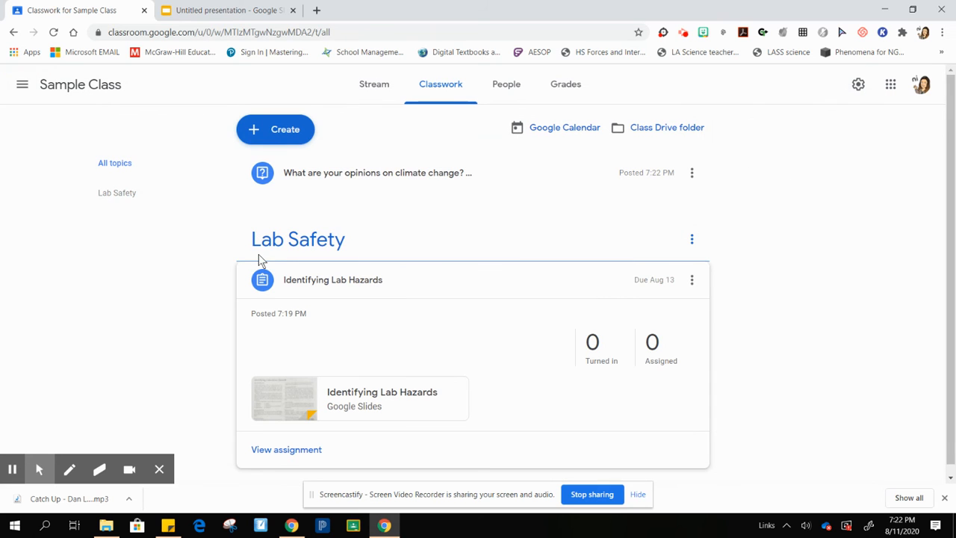
click(273, 127)
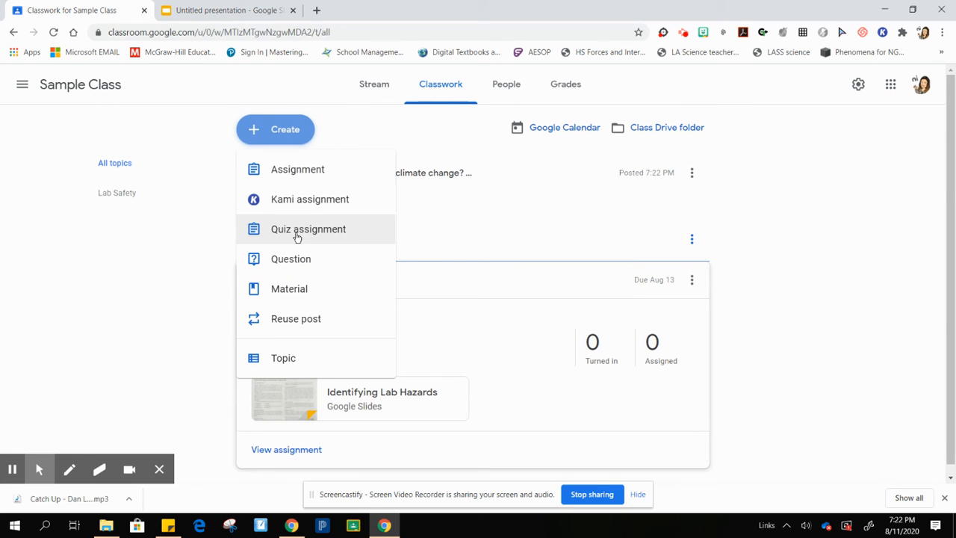
click(332, 320)
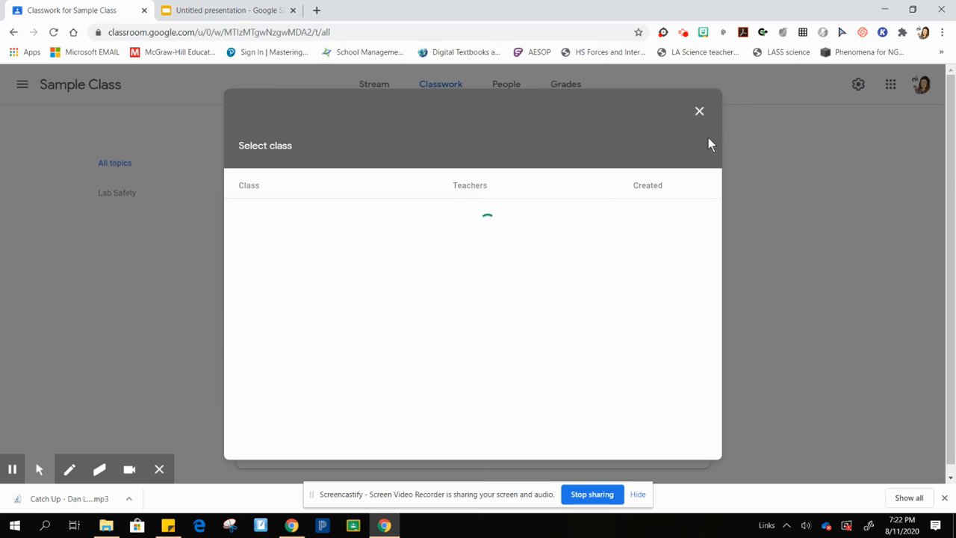
click(699, 112)
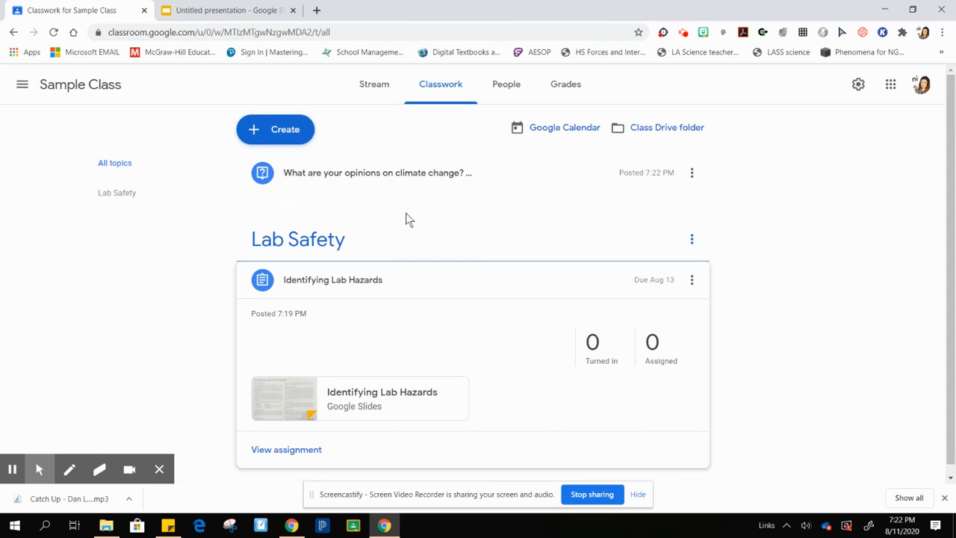
- Reuse the "Monday: Lab Safety Assessment" post from the MASTER PHYSICAL SCIENCE class, creating new copies of all attachments
click(306, 326)
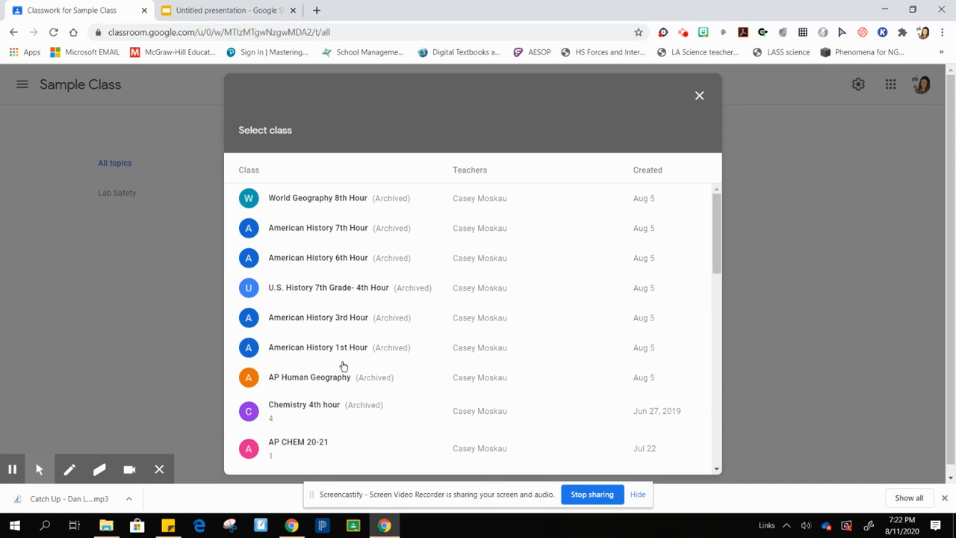
drag(719, 239, 730, 292)
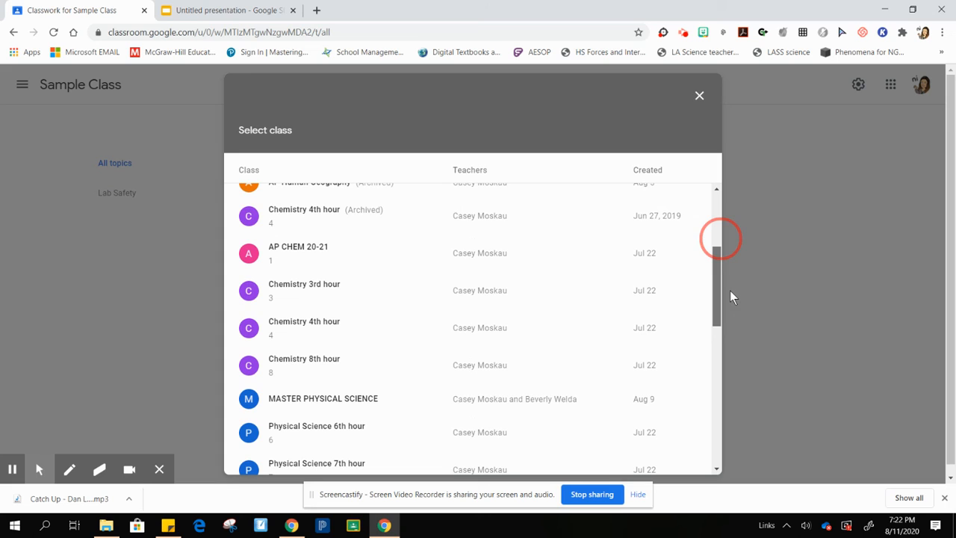
click(347, 403)
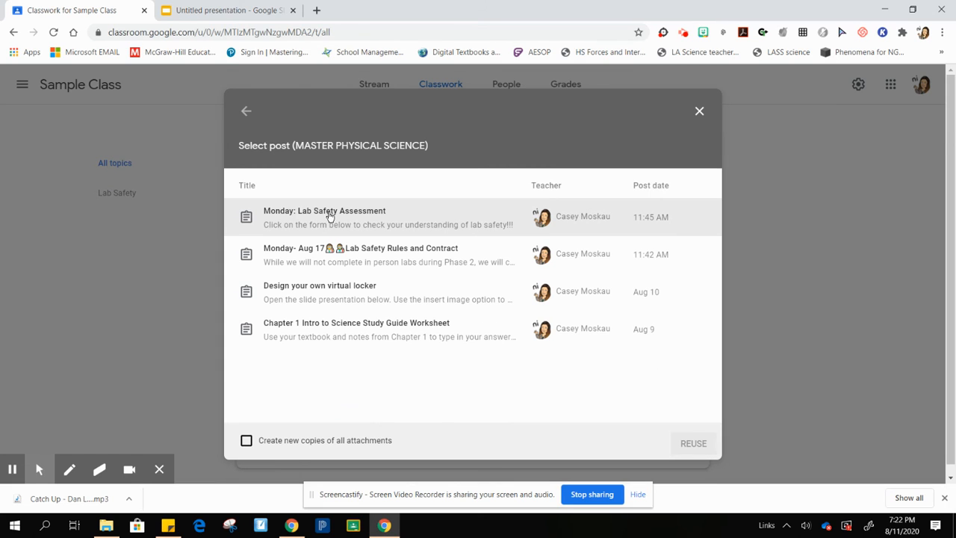
click(418, 223)
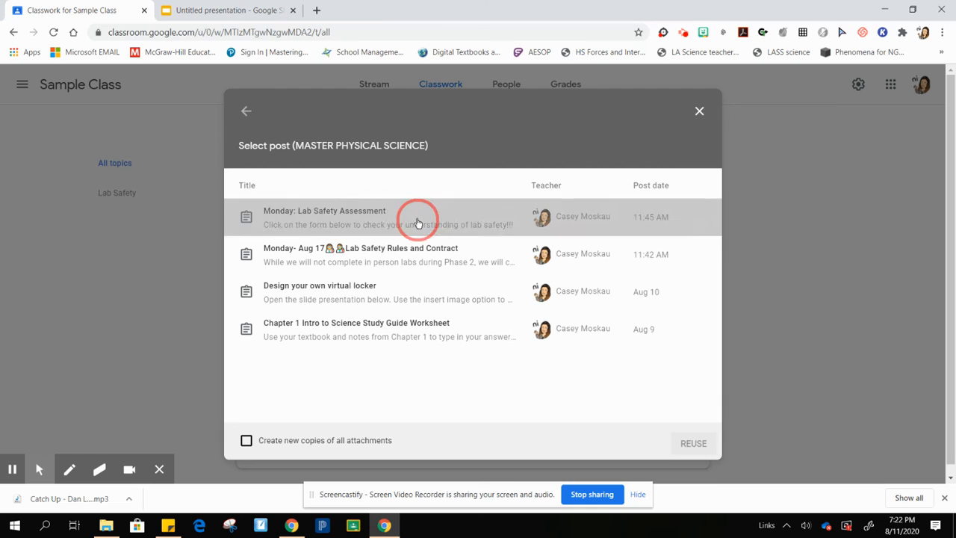
click(247, 442)
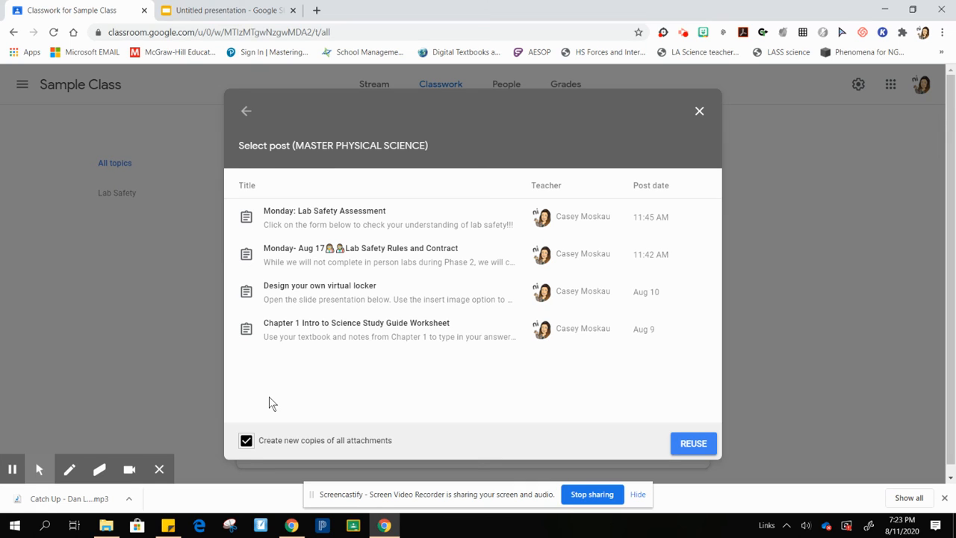
click(247, 442)
click(247, 442)
click(695, 444)
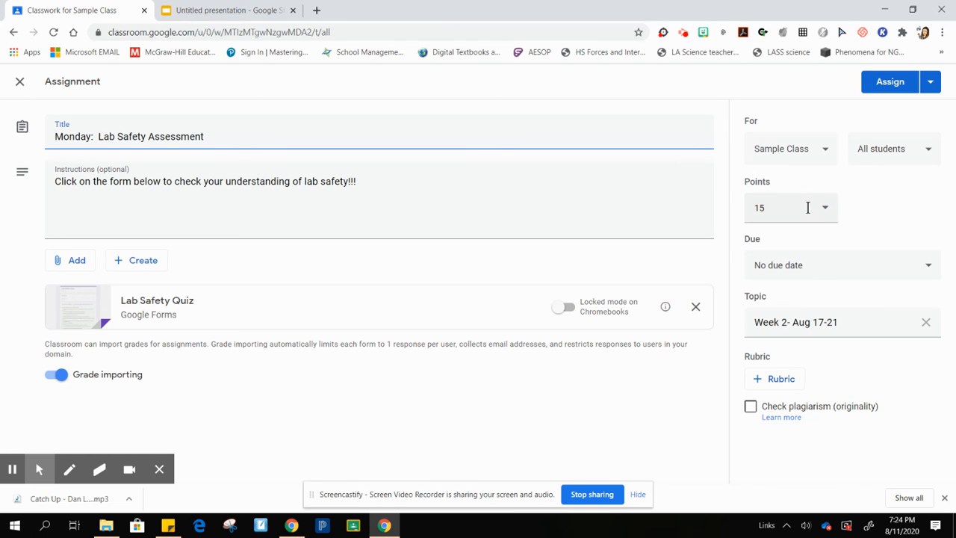
- Review the reused assignment's attachment, due date and posting options, and close it without posting so it stays a draft
click(71, 265)
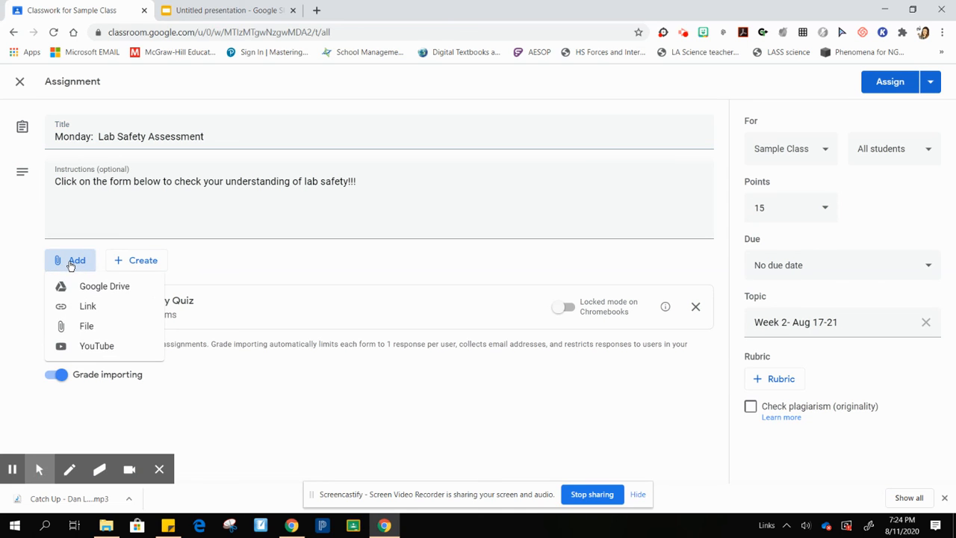
click(194, 261)
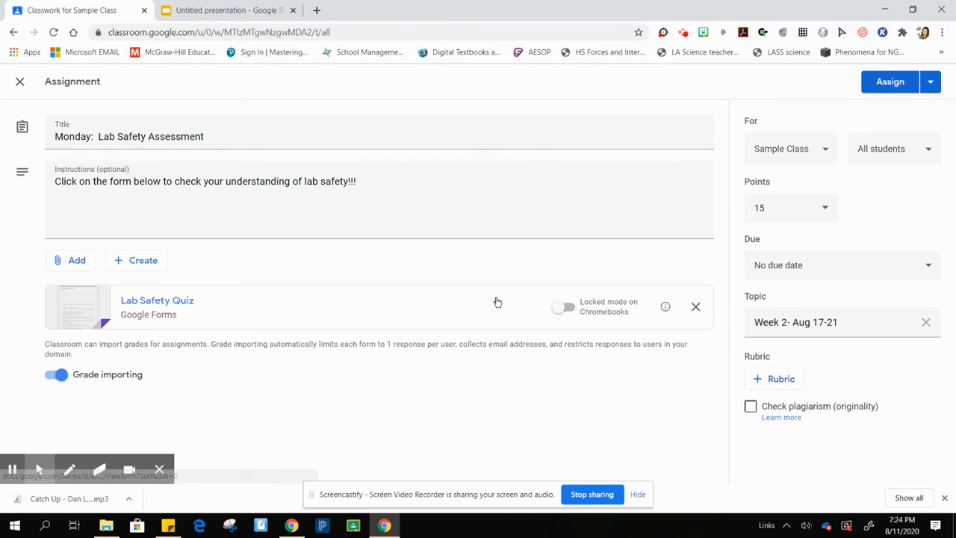
click(814, 271)
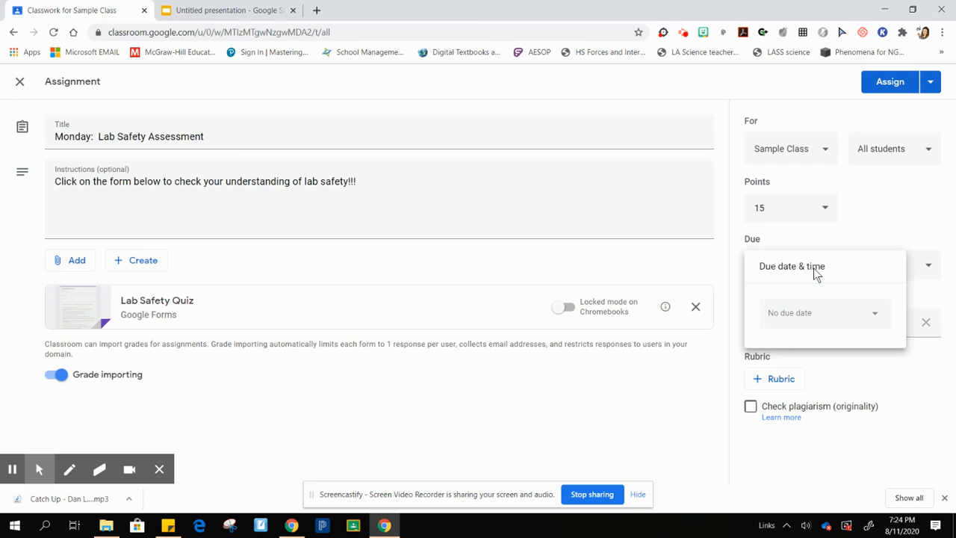
click(669, 256)
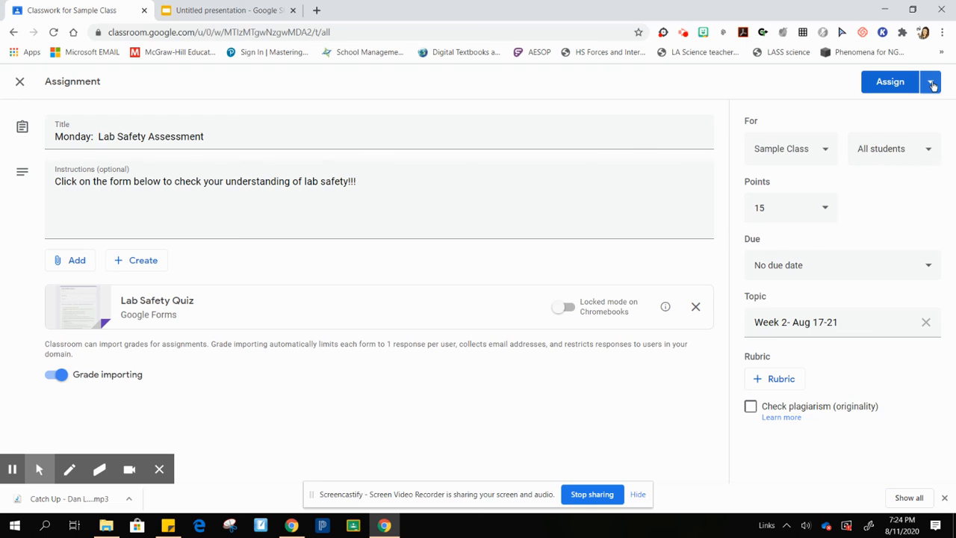
click(932, 82)
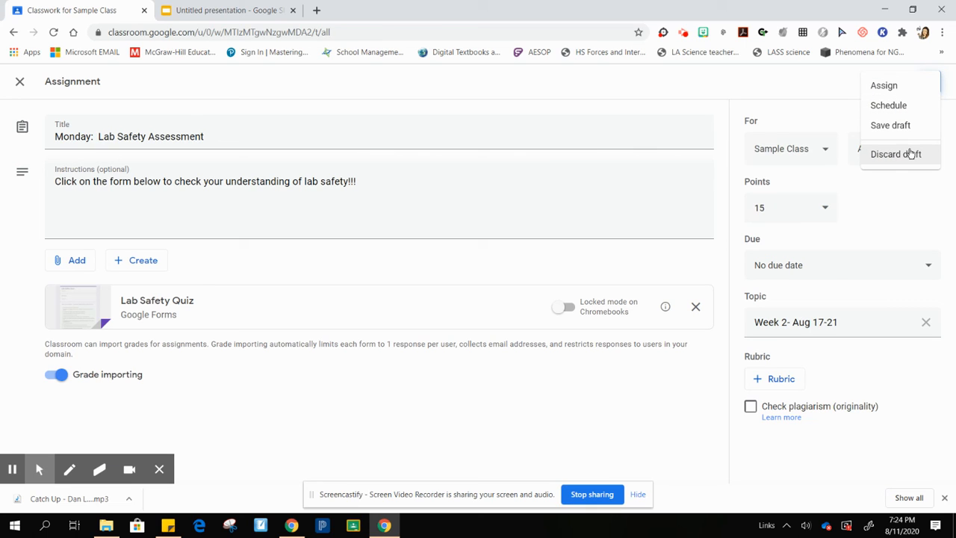
click(732, 97)
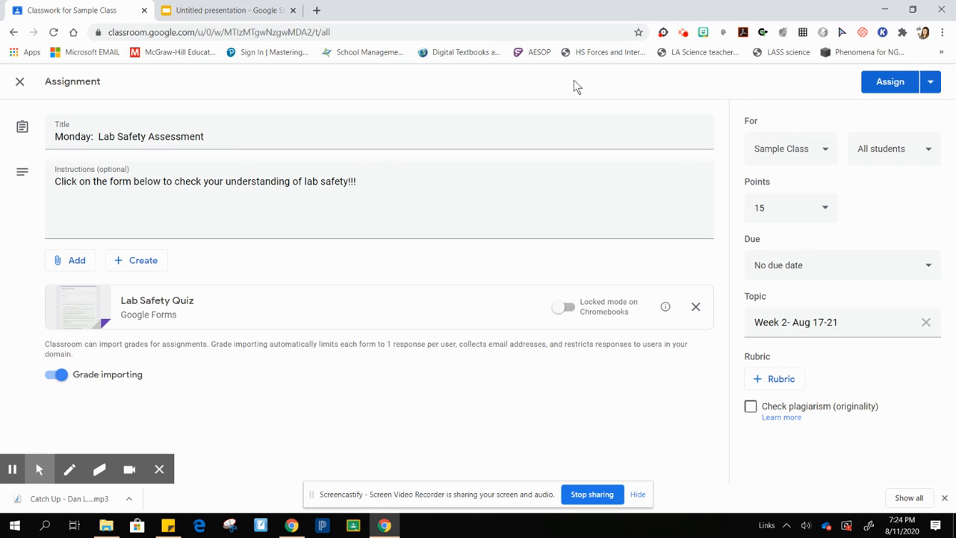
click(20, 83)
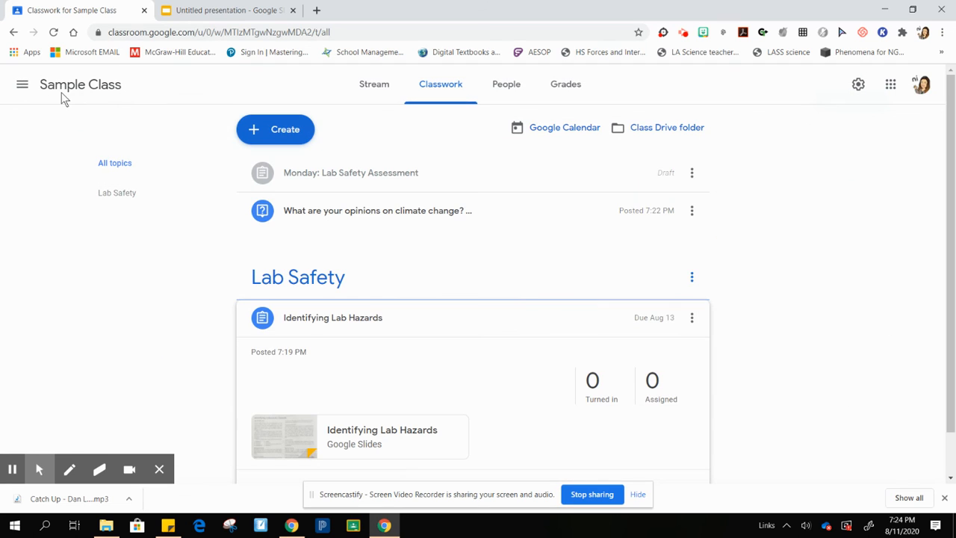